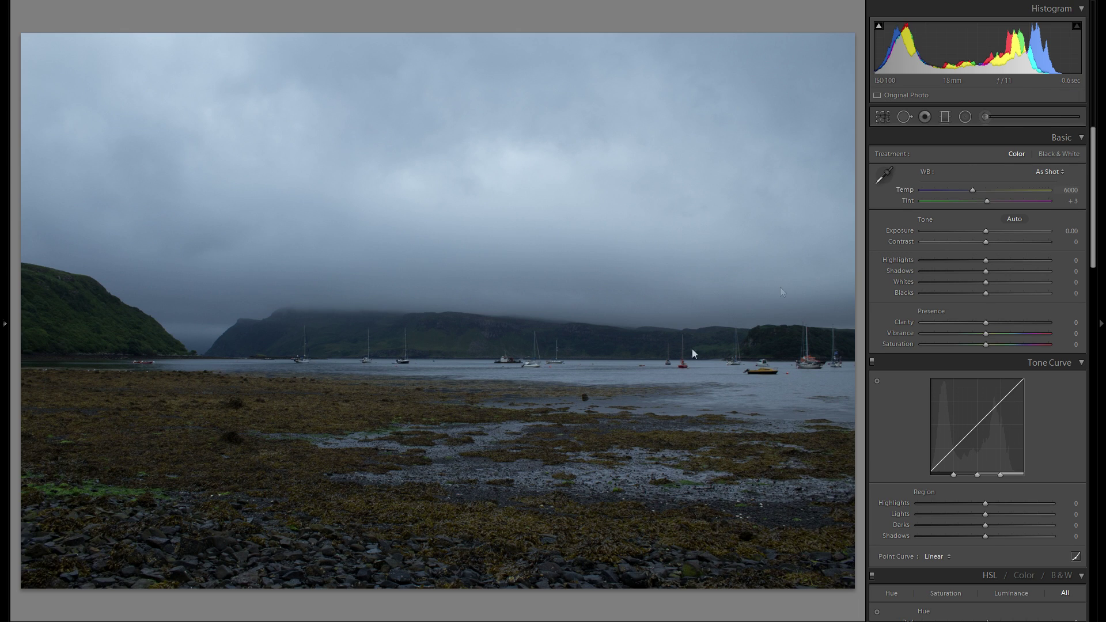
Examine the anchored boats, the far hills and the waterline at close range across the middle of the photo
click(646, 375)
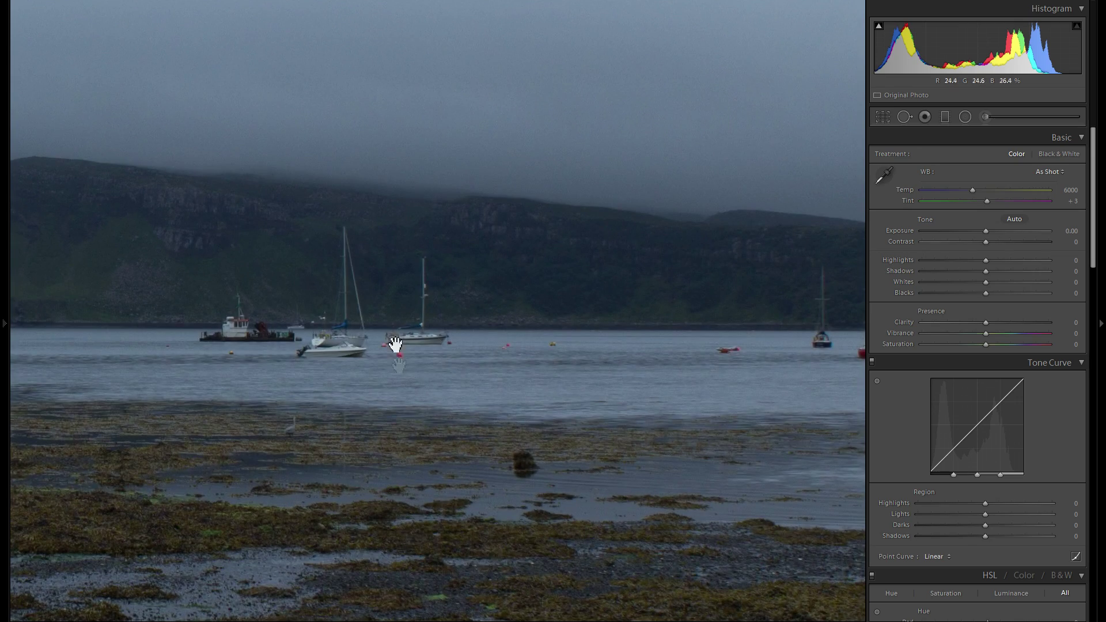
scroll(397, 365, left, 5)
scroll(267, 358, left, 5)
scroll(528, 343, up, 5)
scroll(481, 375, up, 3)
click(499, 275)
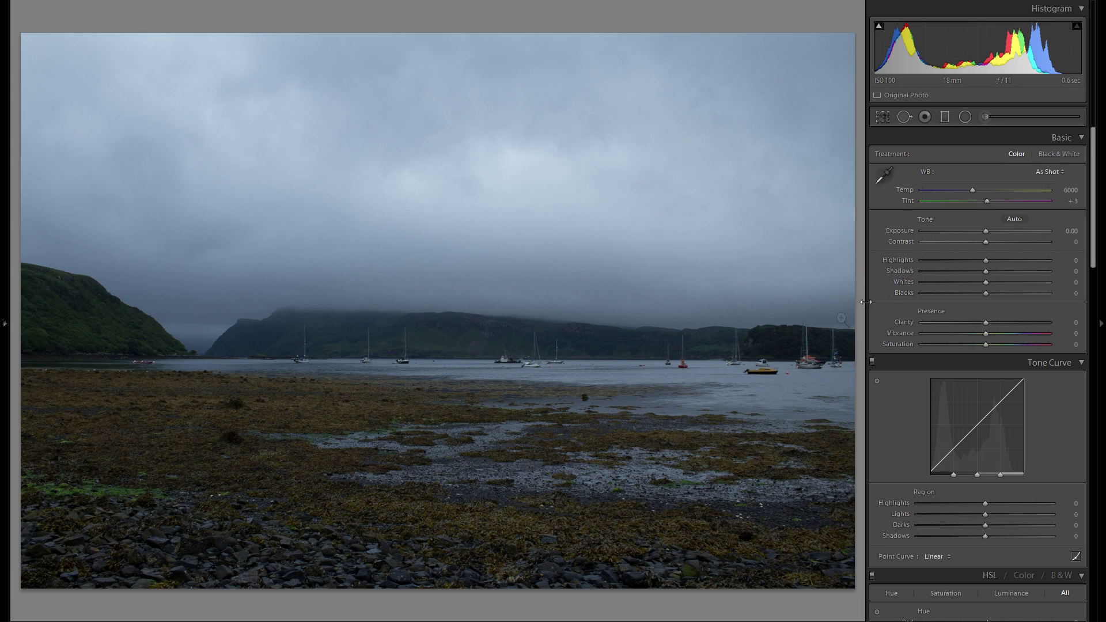
click(570, 383)
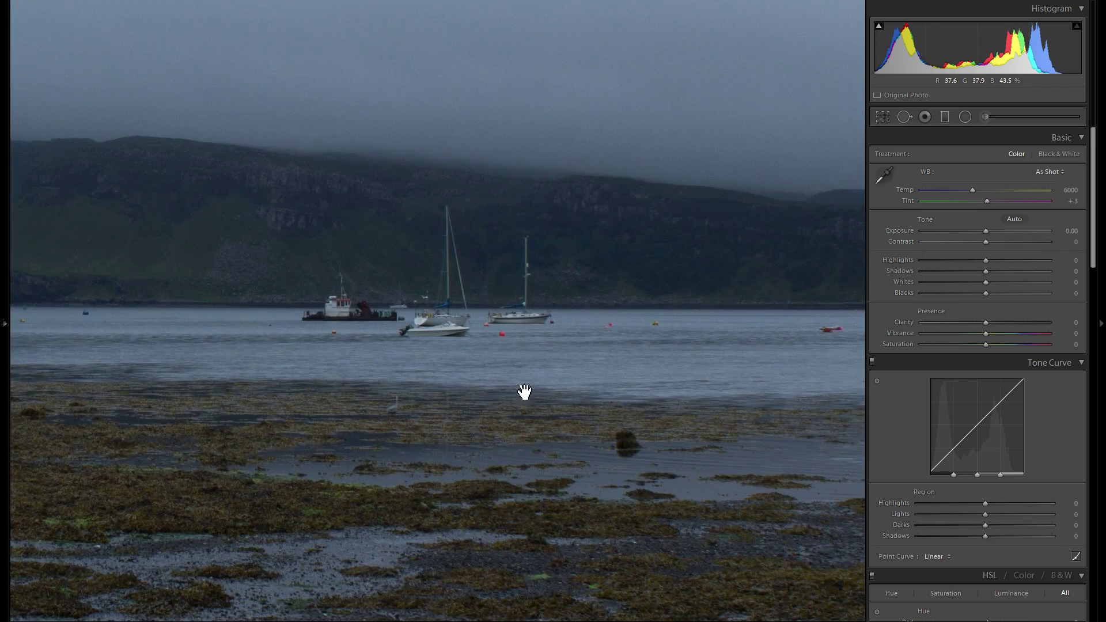
drag(501, 381, 699, 367)
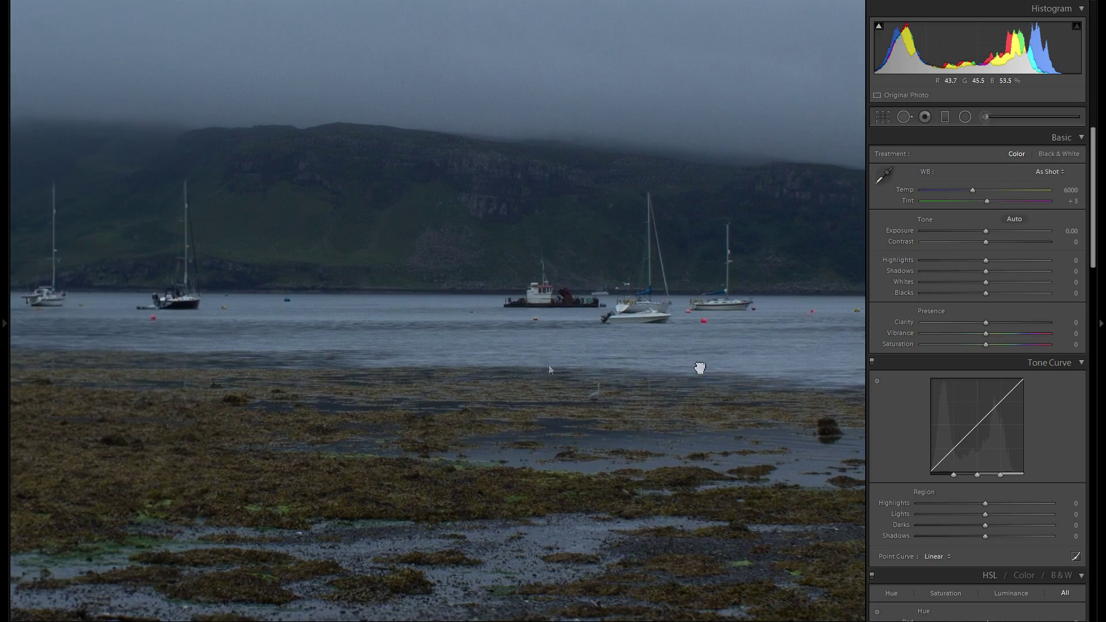
drag(426, 348, 570, 353)
drag(472, 351, 565, 353)
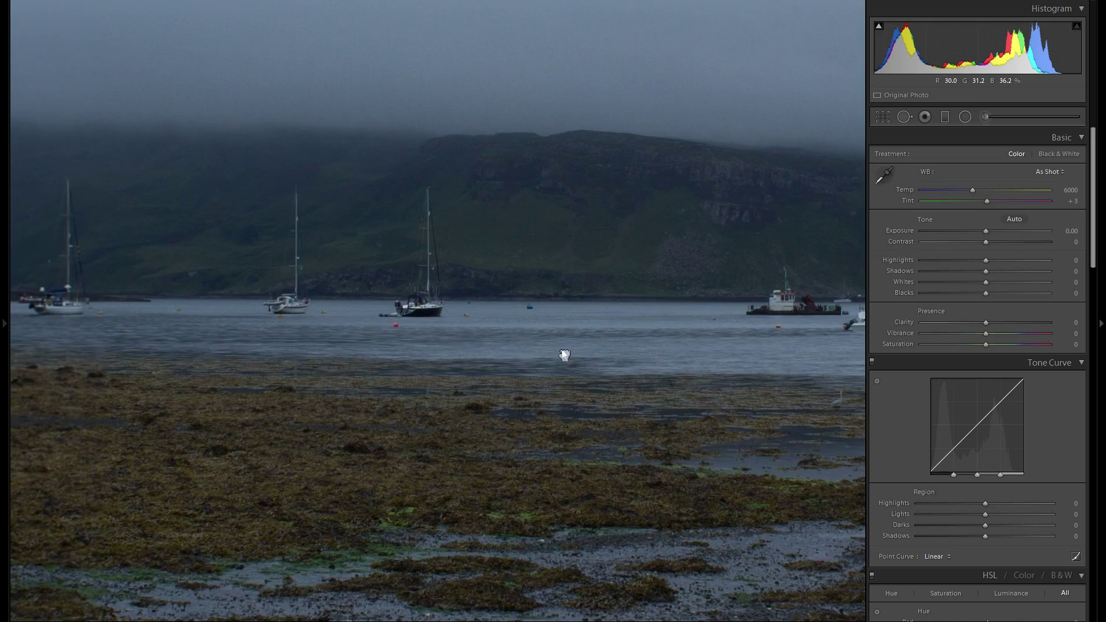
click(418, 344)
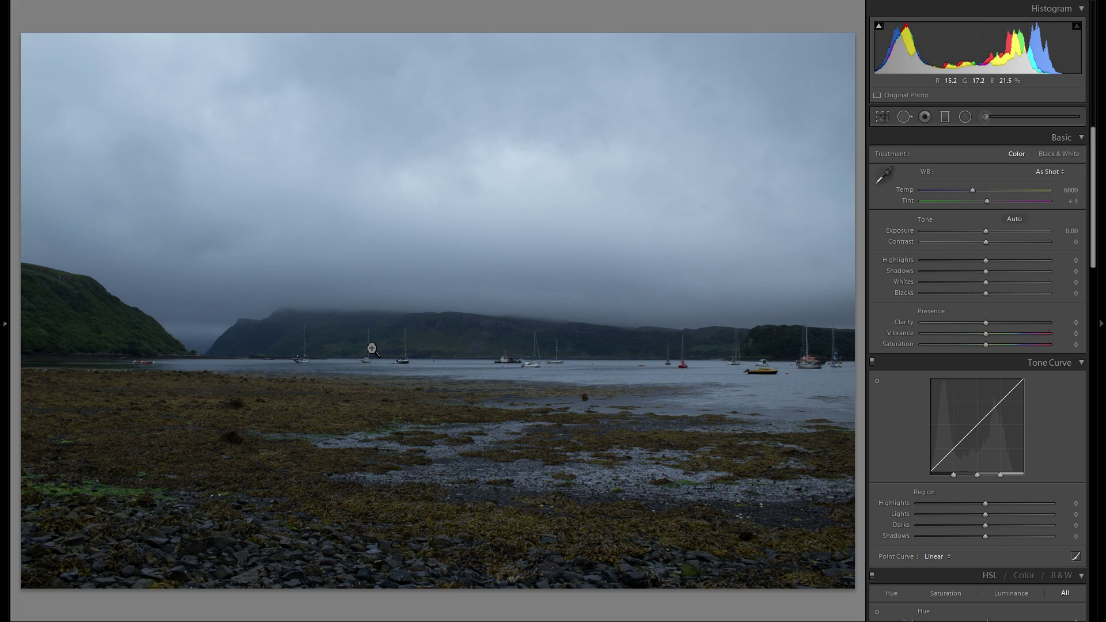
click(649, 377)
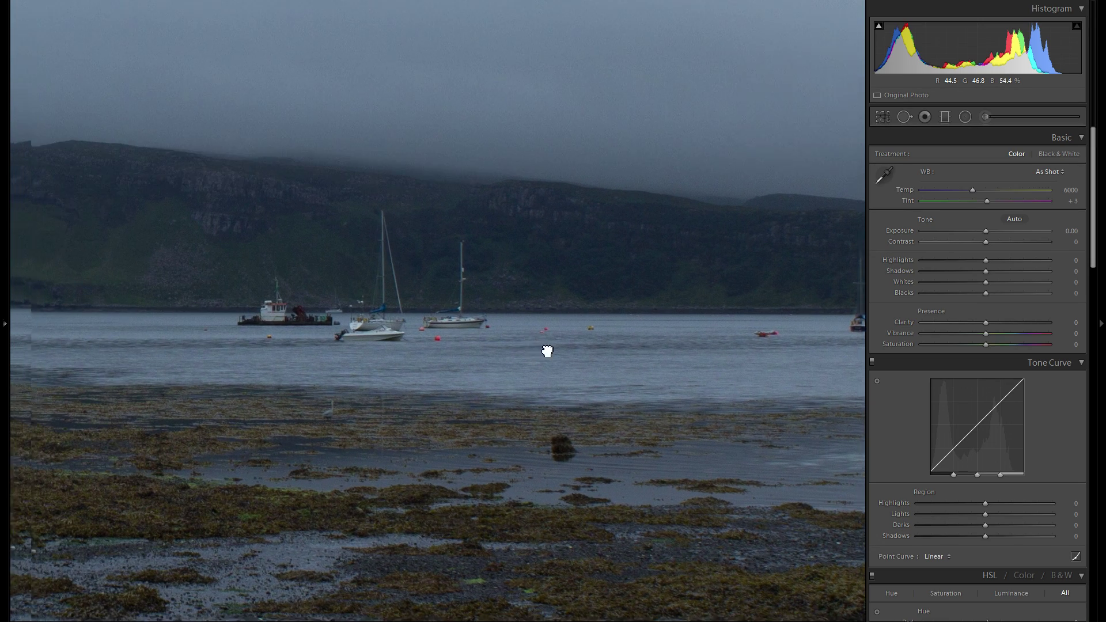
click(516, 363)
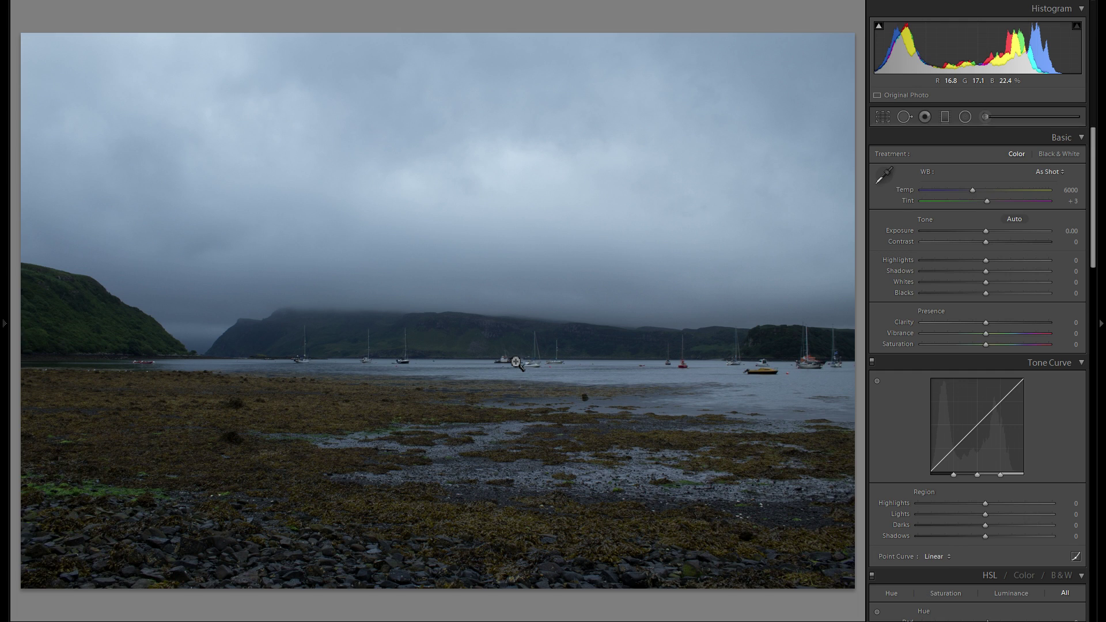
Crop the photo to a wide panoramic format, trimming the upper sky and the rocky foreground while keeping the full width
key(r)
drag(481, 33, 492, 91)
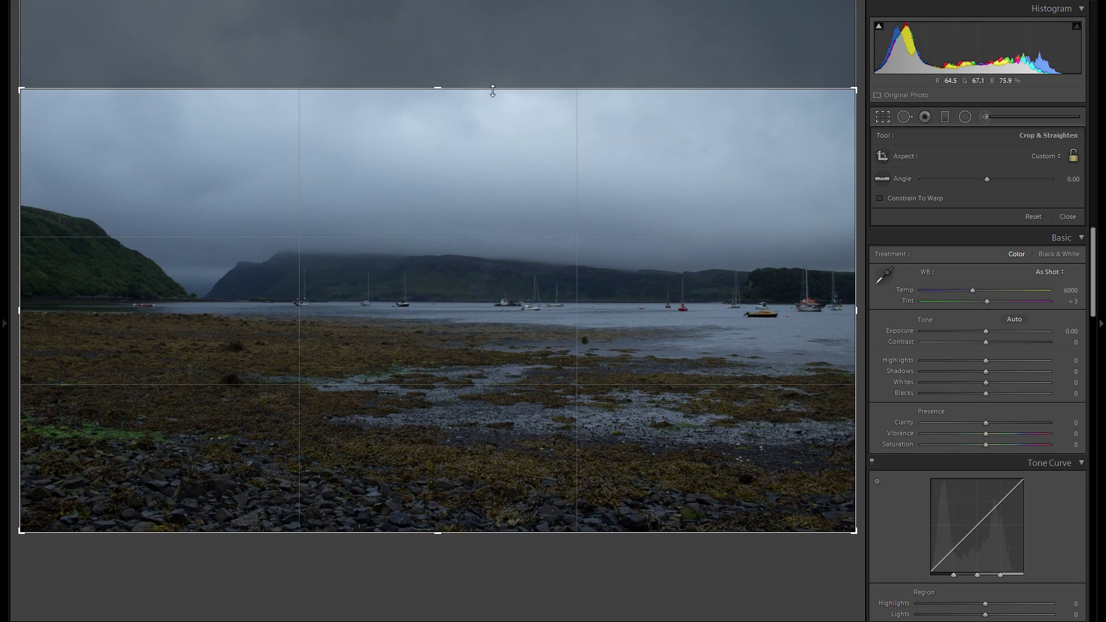
drag(439, 530, 438, 506)
drag(439, 126, 419, 138)
key(Return)
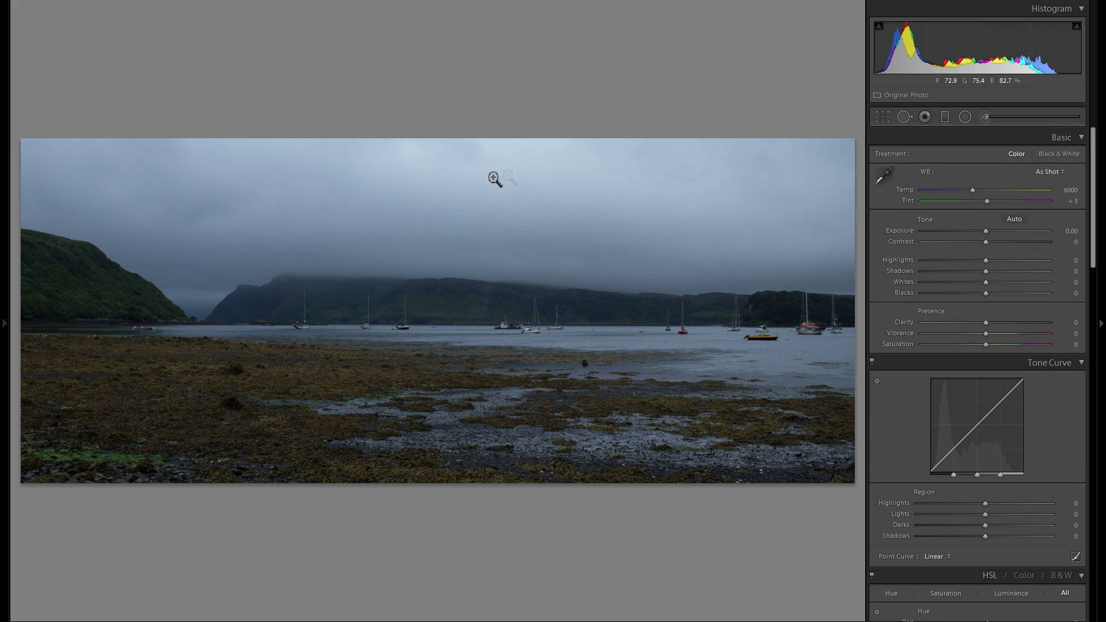
click(883, 114)
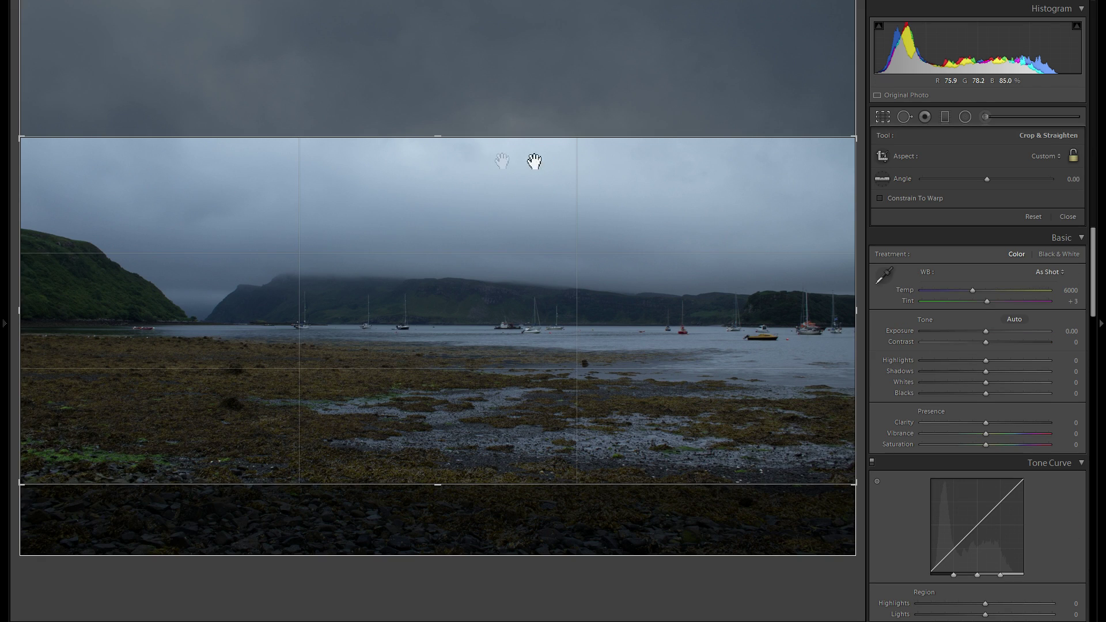
click(884, 117)
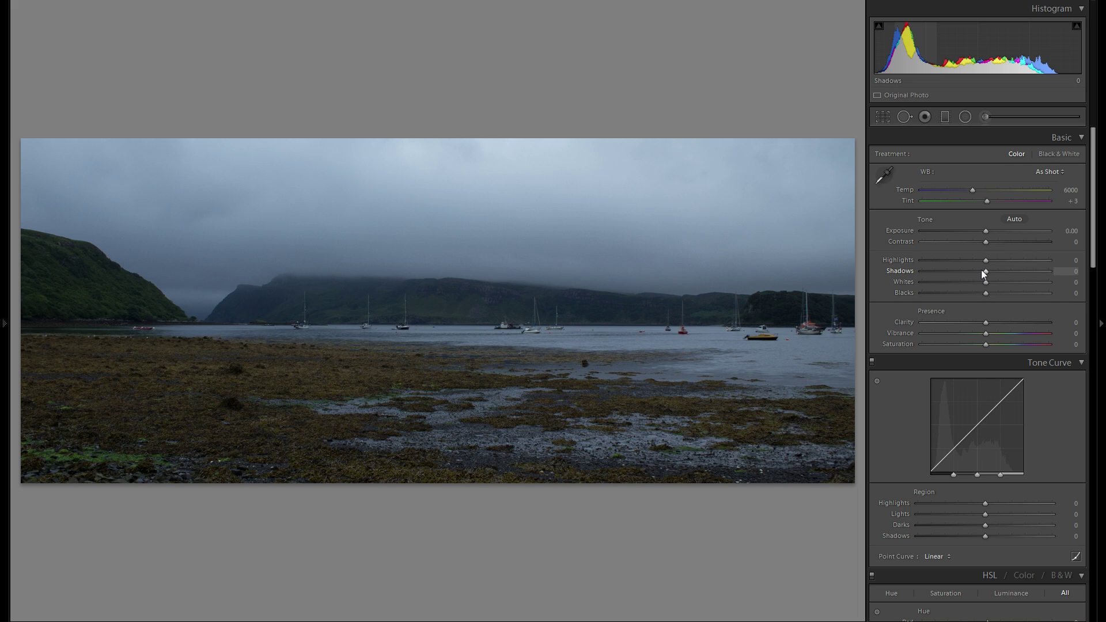
Raise the photo's Shadows to +39 and lower its Highlights to -100 in the basic tone adjustments
drag(988, 271, 1009, 272)
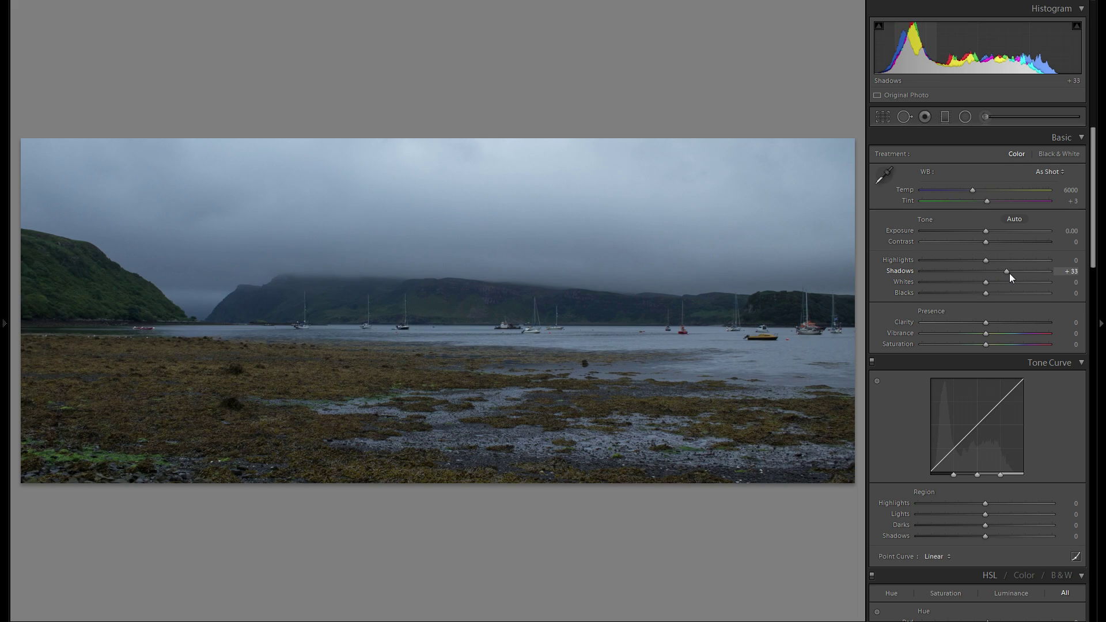
drag(1009, 273, 1014, 273)
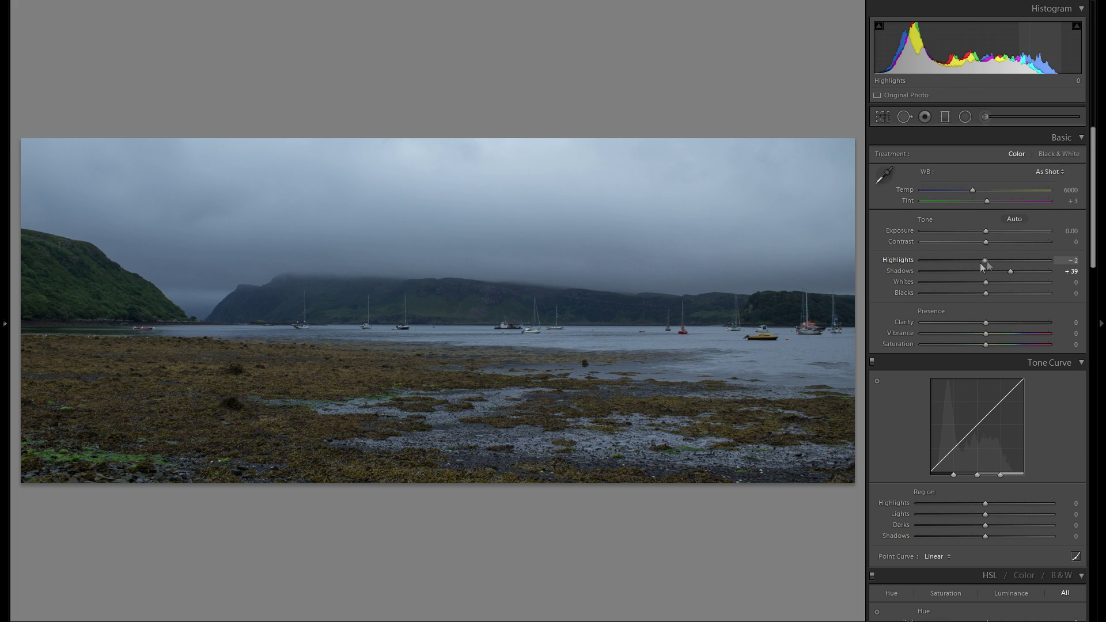
drag(986, 260, 872, 273)
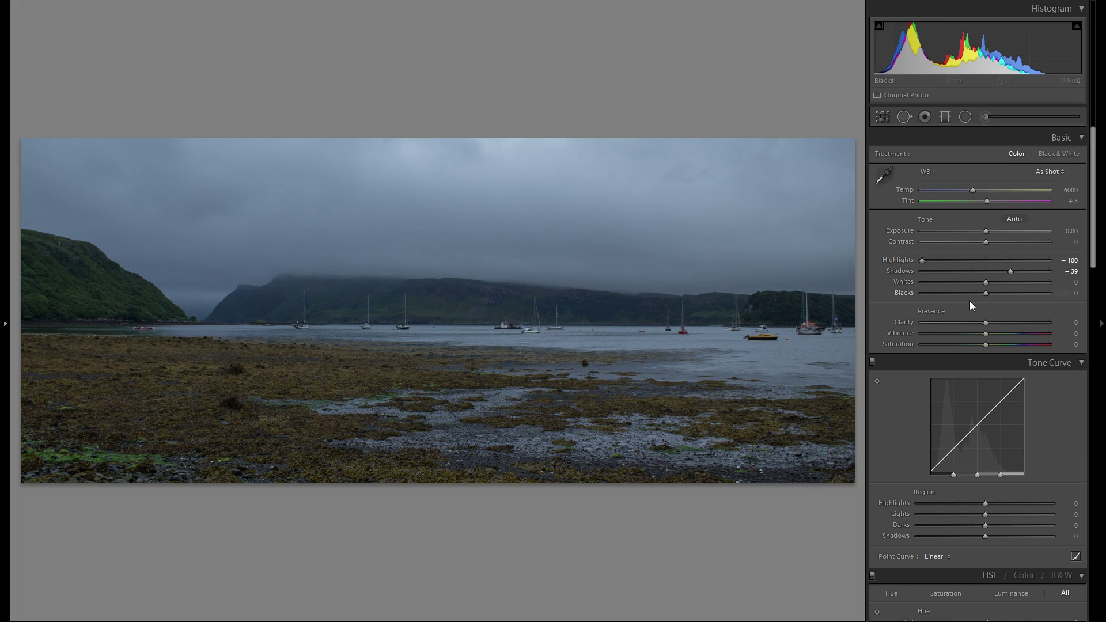
Set the photo's Whites to +30 and Blacks to -44 in the basic tone adjustments
drag(998, 285, 1021, 286)
key(alt)
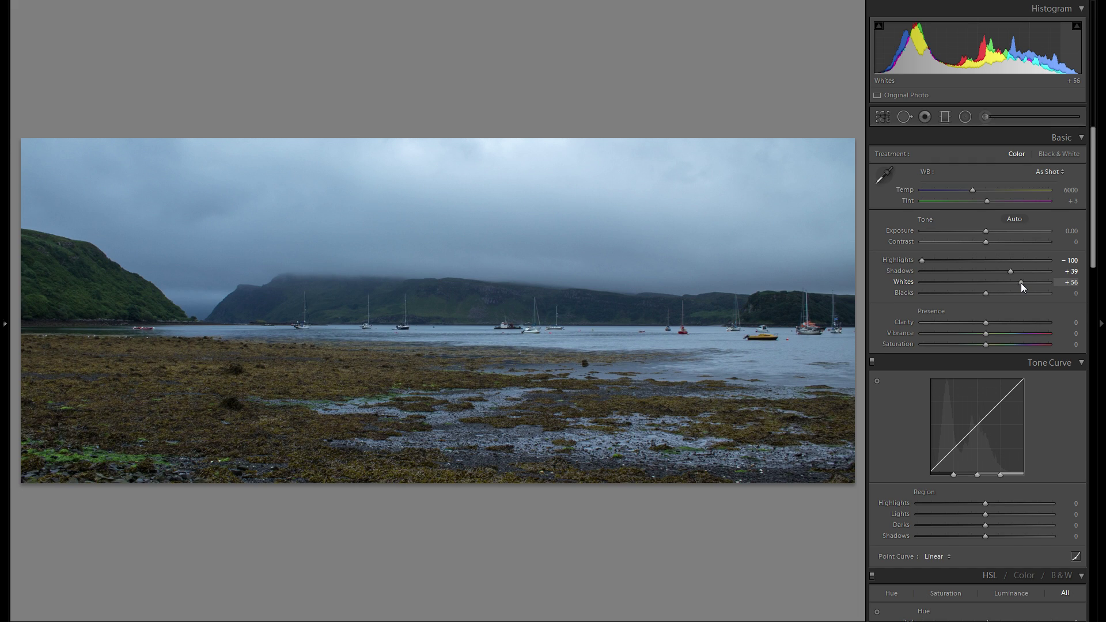
mouse_move(1020, 282)
mouse_down()
mouse_move(986, 285)
mouse_move(1006, 289)
mouse_up()
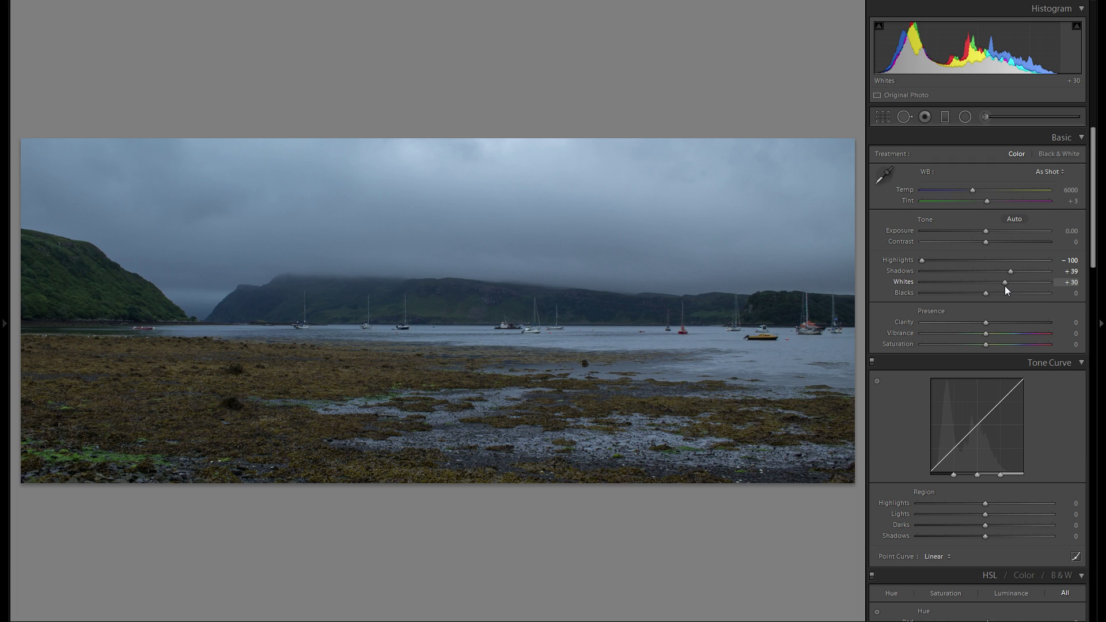
drag(987, 299, 957, 298)
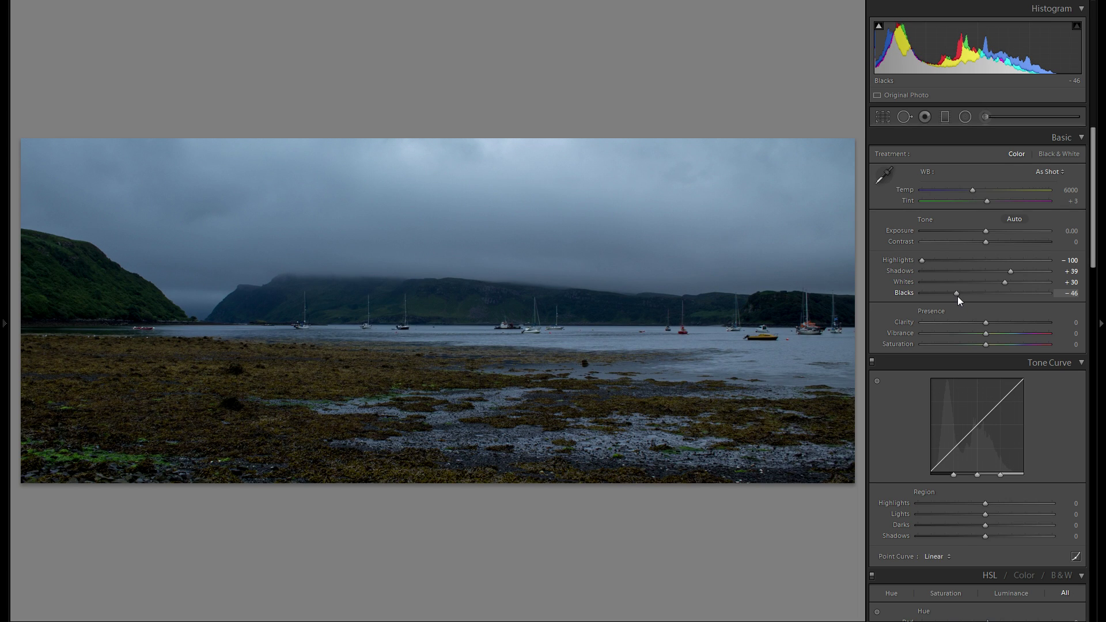
mouse_move(958, 300)
mouse_down()
mouse_move(936, 292)
mouse_move(985, 295)
mouse_move(945, 294)
mouse_move(959, 293)
mouse_up()
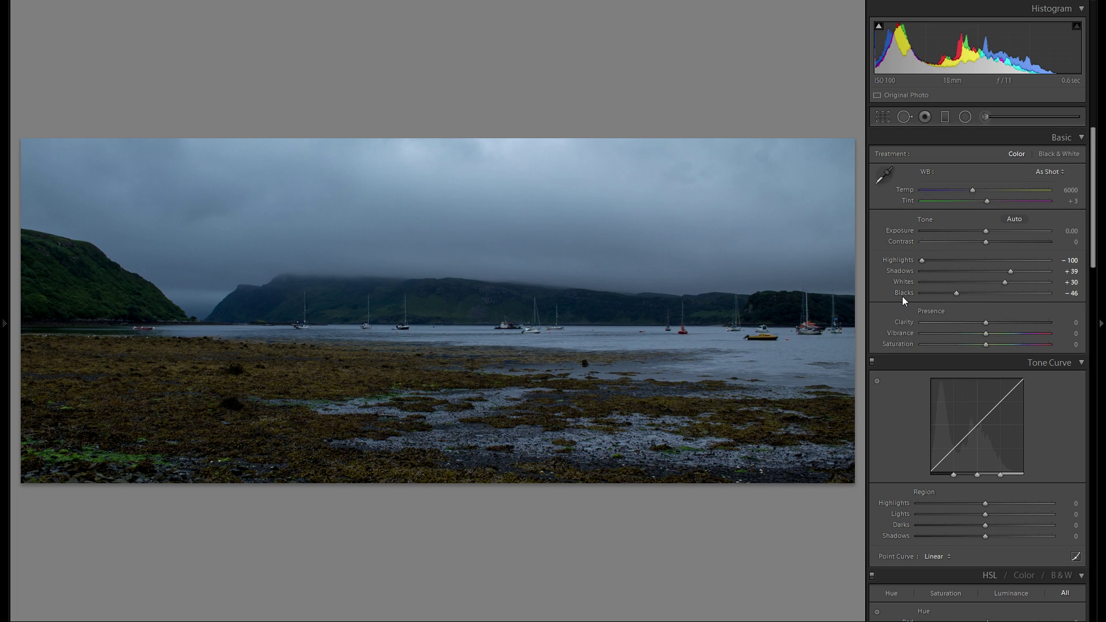
double_click(901, 296)
drag(972, 292, 957, 295)
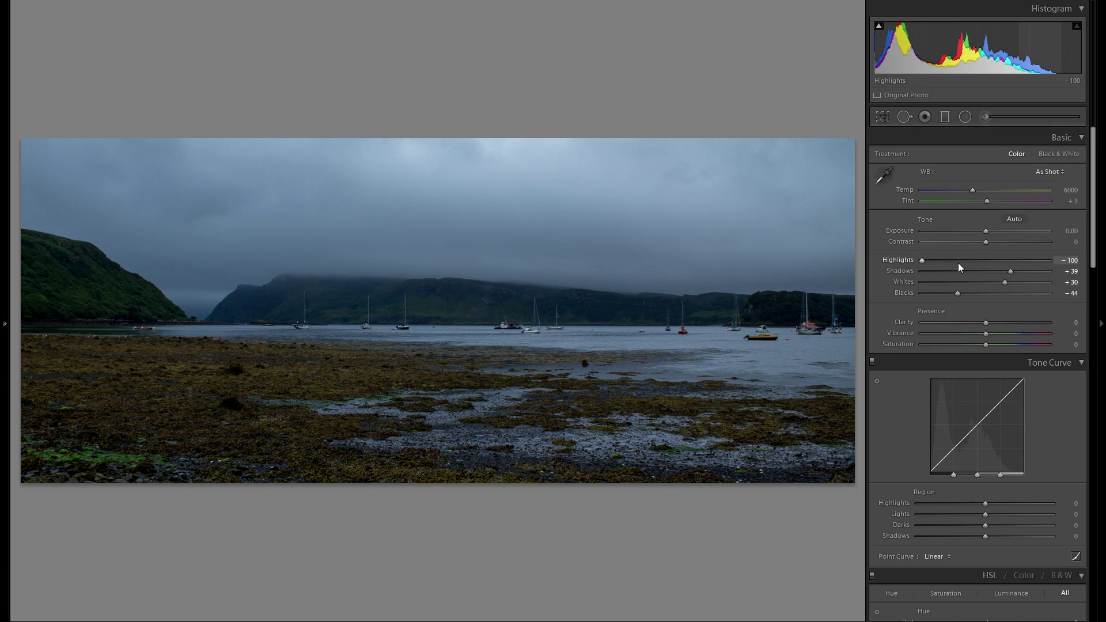
mouse_move(987, 240)
mouse_down()
mouse_move(1011, 238)
mouse_move(967, 244)
mouse_move(1014, 240)
mouse_move(982, 241)
mouse_move(1003, 244)
mouse_up()
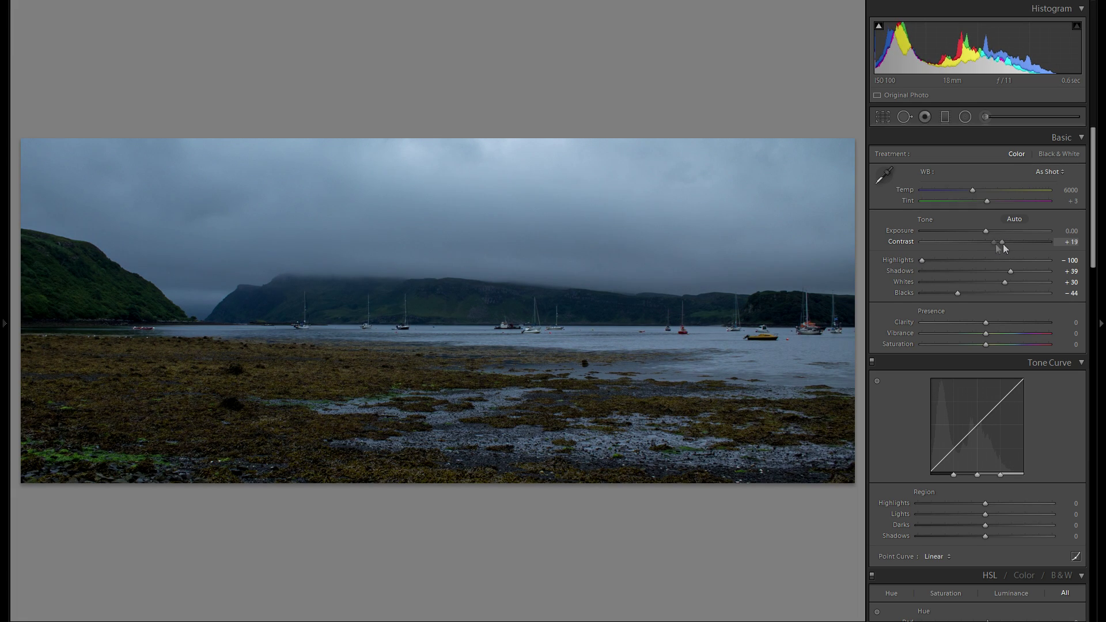
drag(1004, 244, 967, 244)
double_click(898, 243)
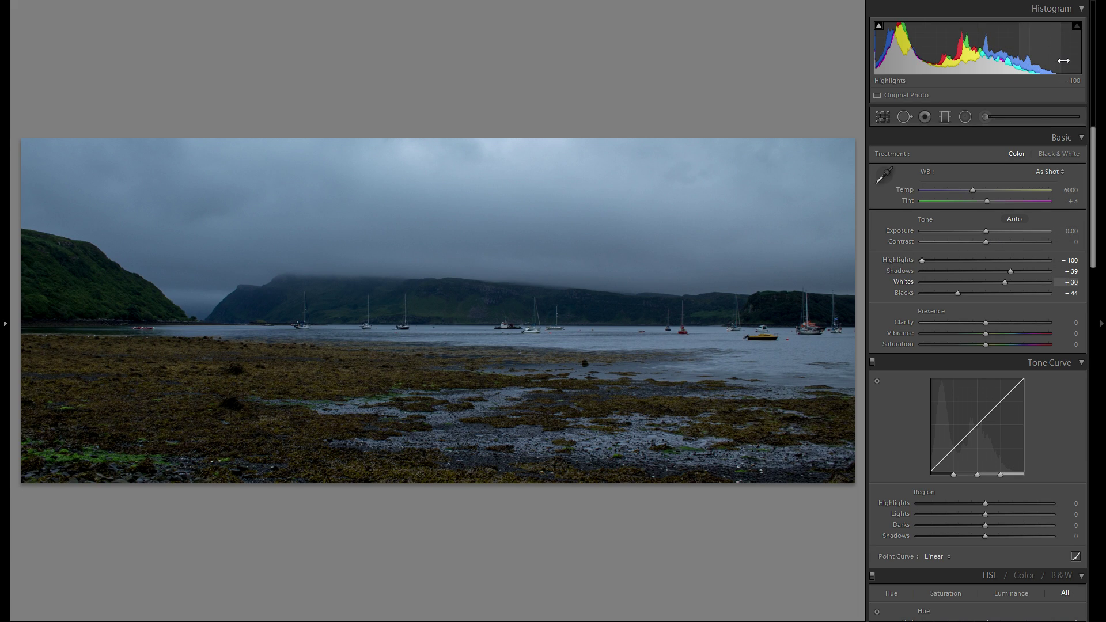
drag(988, 230, 995, 232)
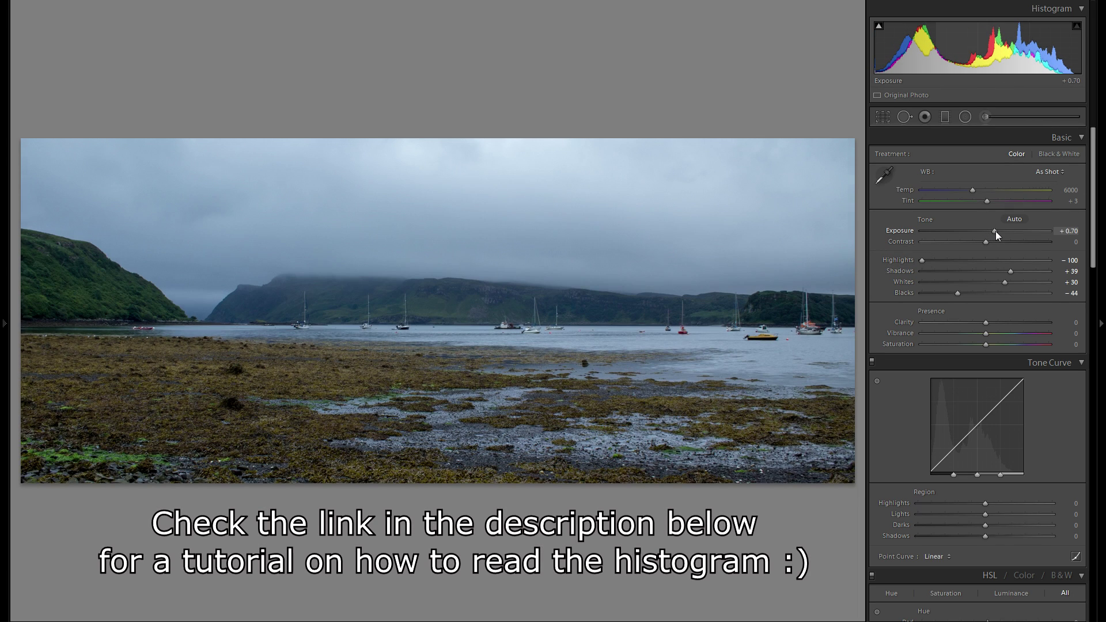
double_click(905, 230)
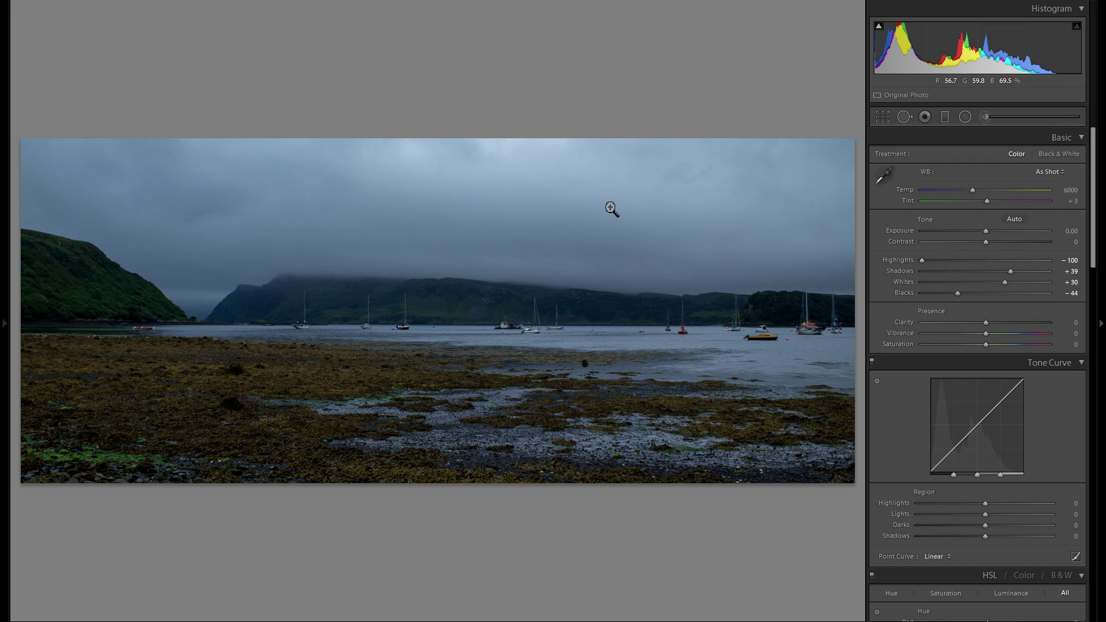
Warm the white balance slightly by setting the color temperature to 6570, leaving the tint as shot
drag(972, 190, 1014, 193)
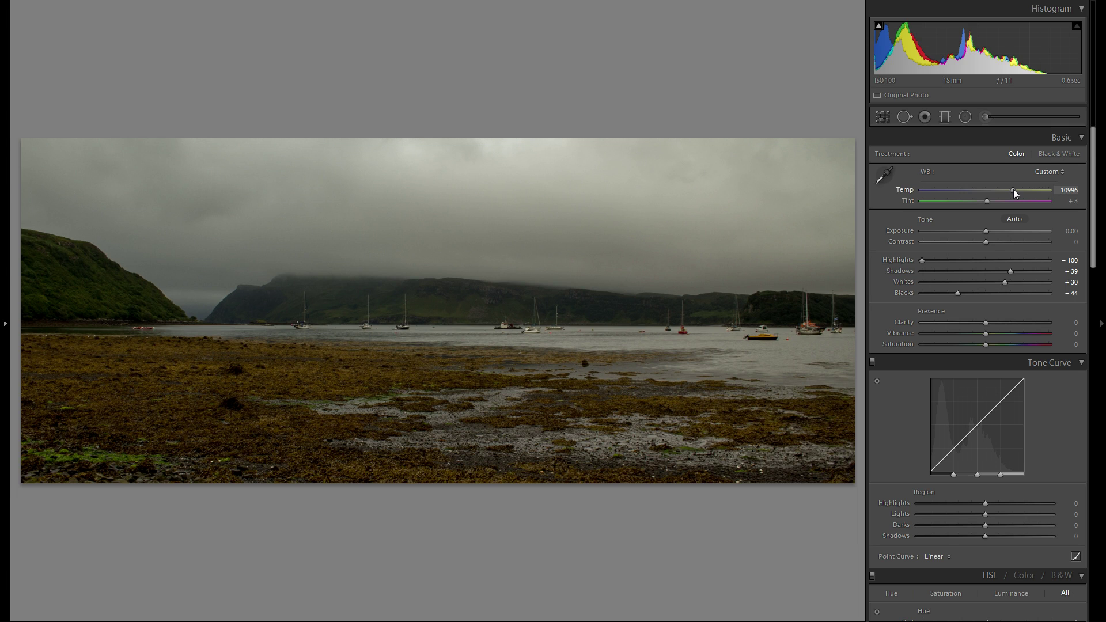
drag(1014, 193, 906, 194)
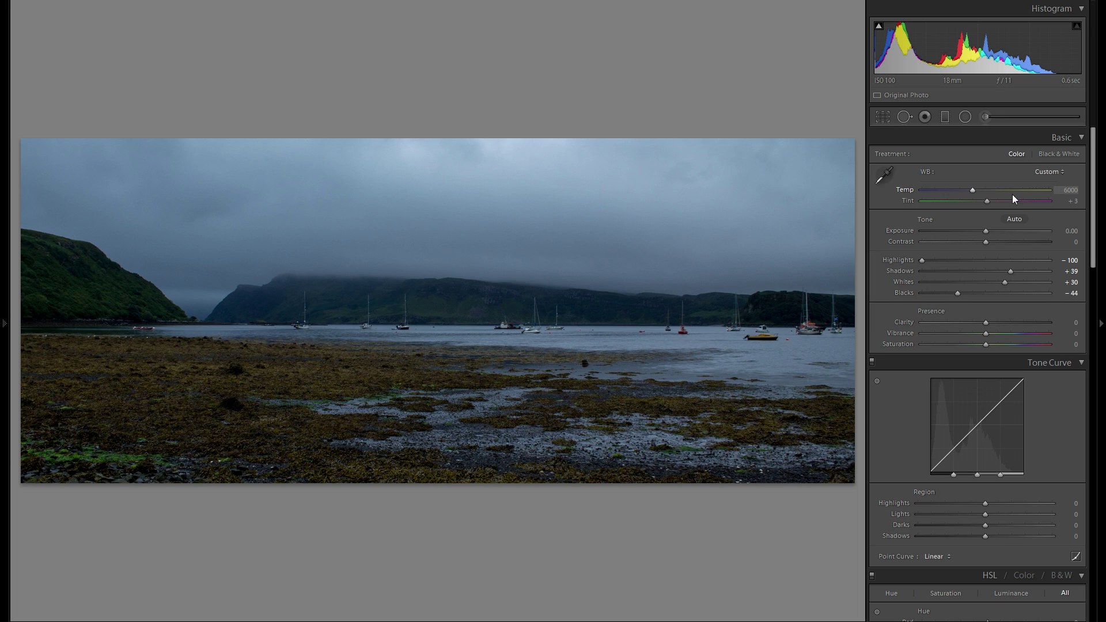
drag(972, 191, 983, 197)
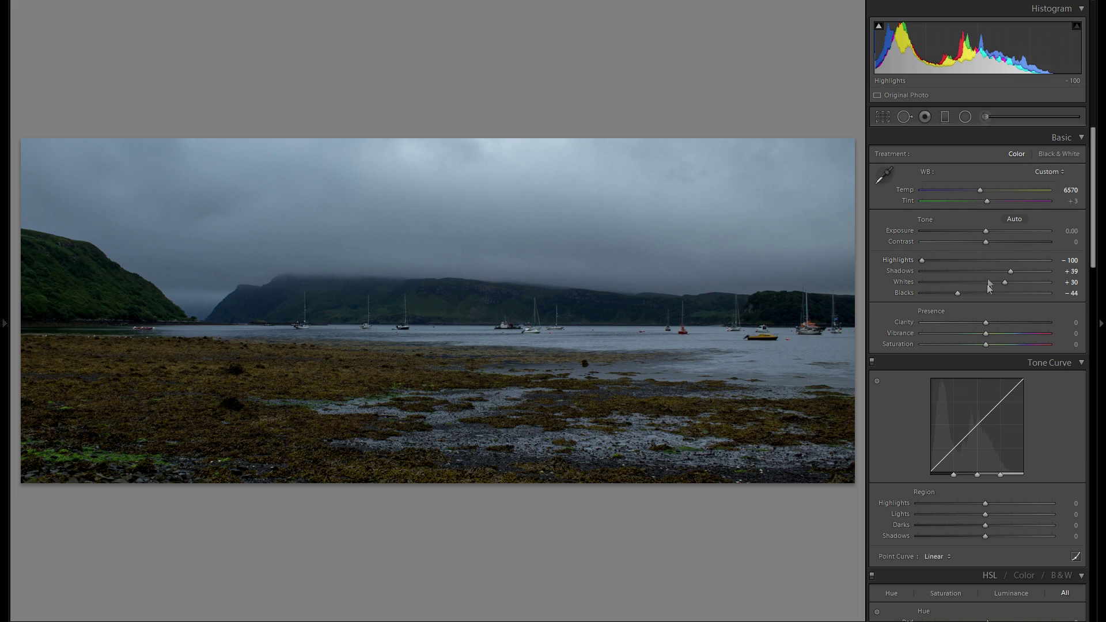
Add midtone definition to the photo by setting Clarity to +21
drag(986, 323, 1011, 322)
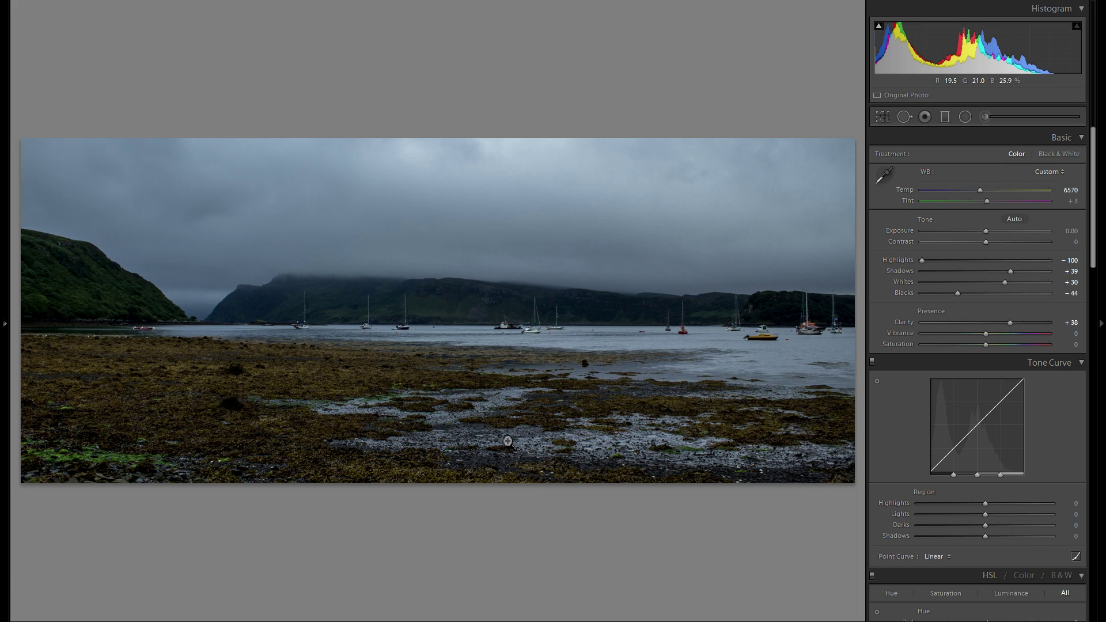
drag(996, 319, 1058, 328)
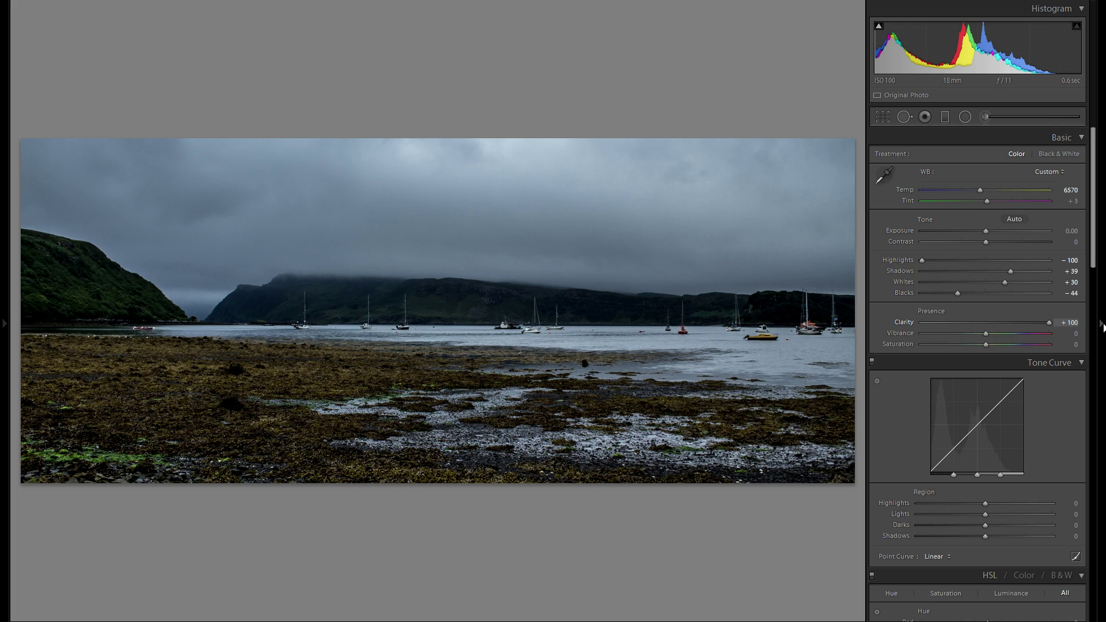
drag(1049, 323, 1001, 324)
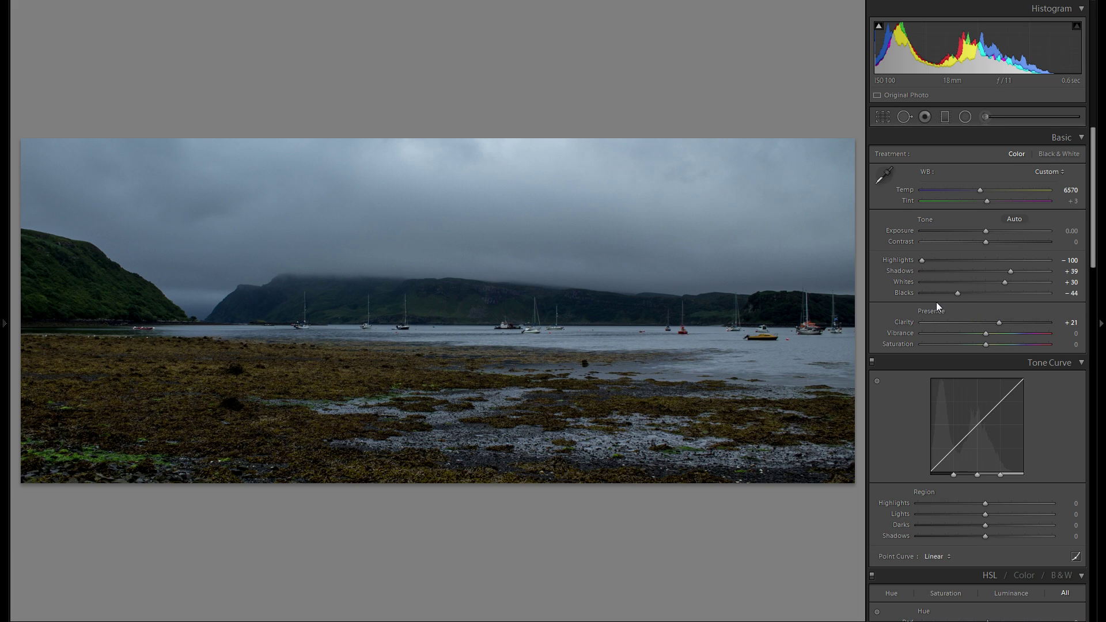
mouse_move(999, 331)
mouse_down()
mouse_move(1015, 334)
mouse_move(988, 334)
mouse_up()
double_click(906, 335)
click(1004, 333)
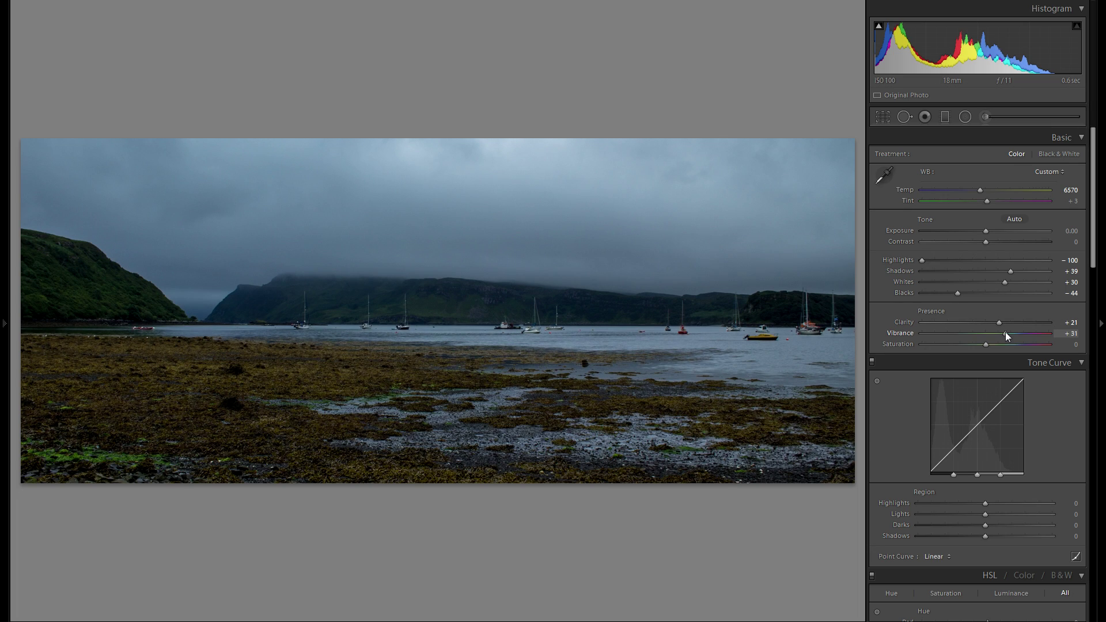
double_click(904, 332)
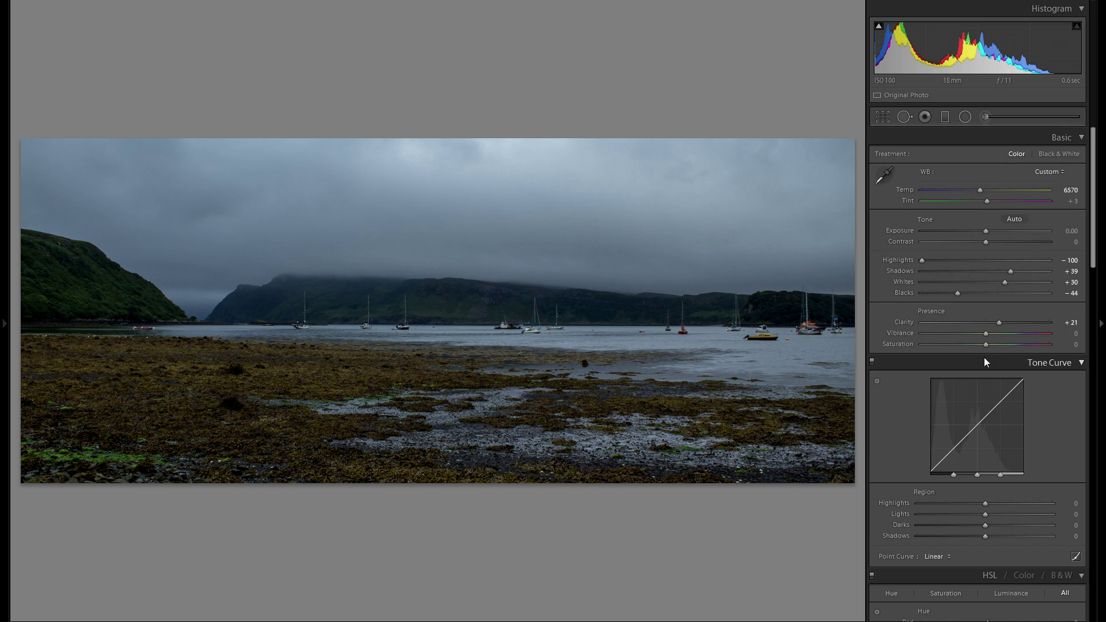
Brighten the highlights region of the tone curve to +19
scroll(1045, 403, down, 2)
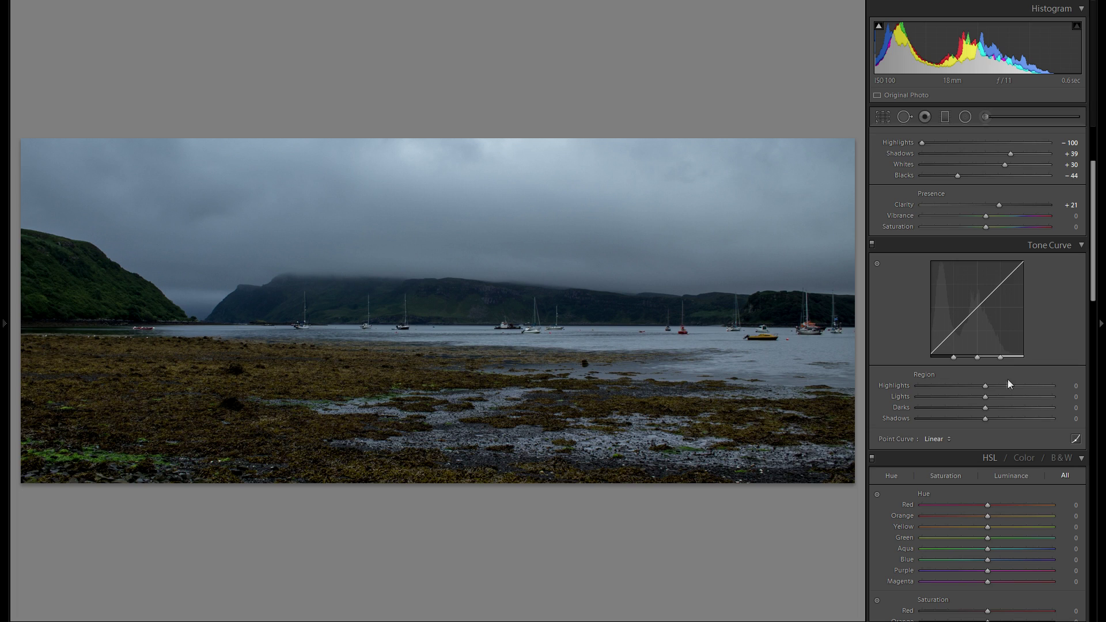
drag(985, 385, 1021, 388)
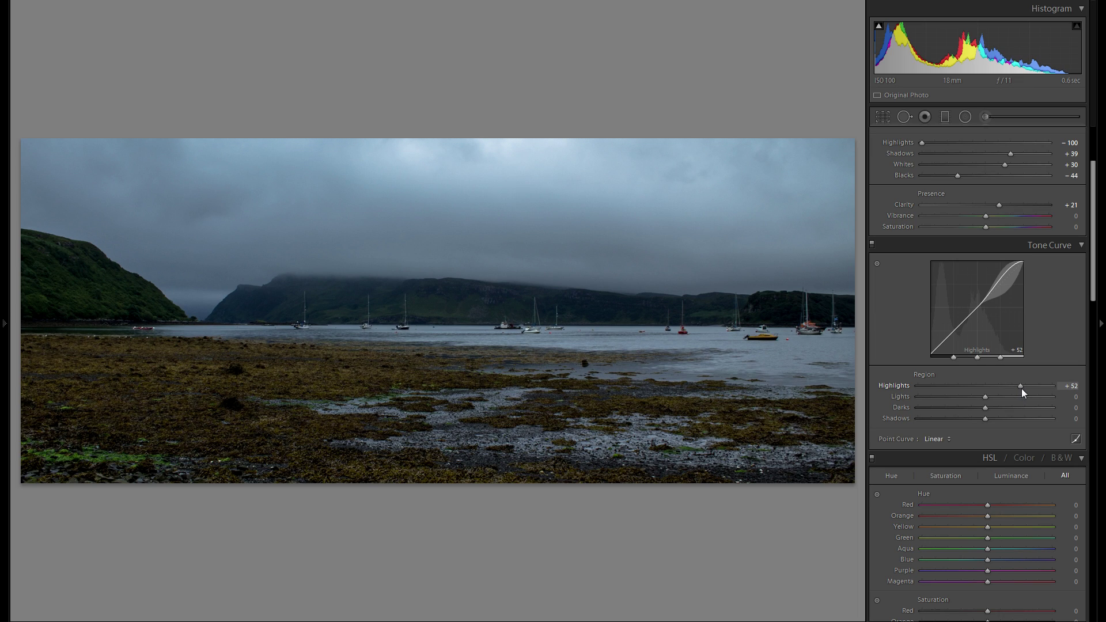
drag(1021, 388, 998, 385)
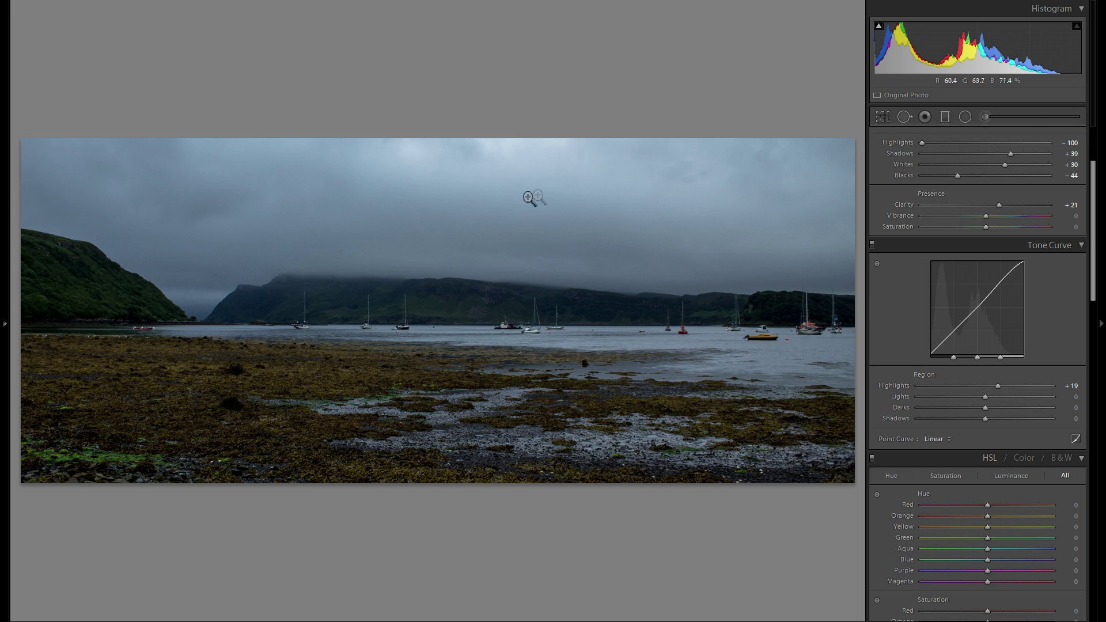
Refine the tone curve regions, setting Highlights to +17, Darks to -2 and Shadows to -2
drag(998, 385, 983, 418)
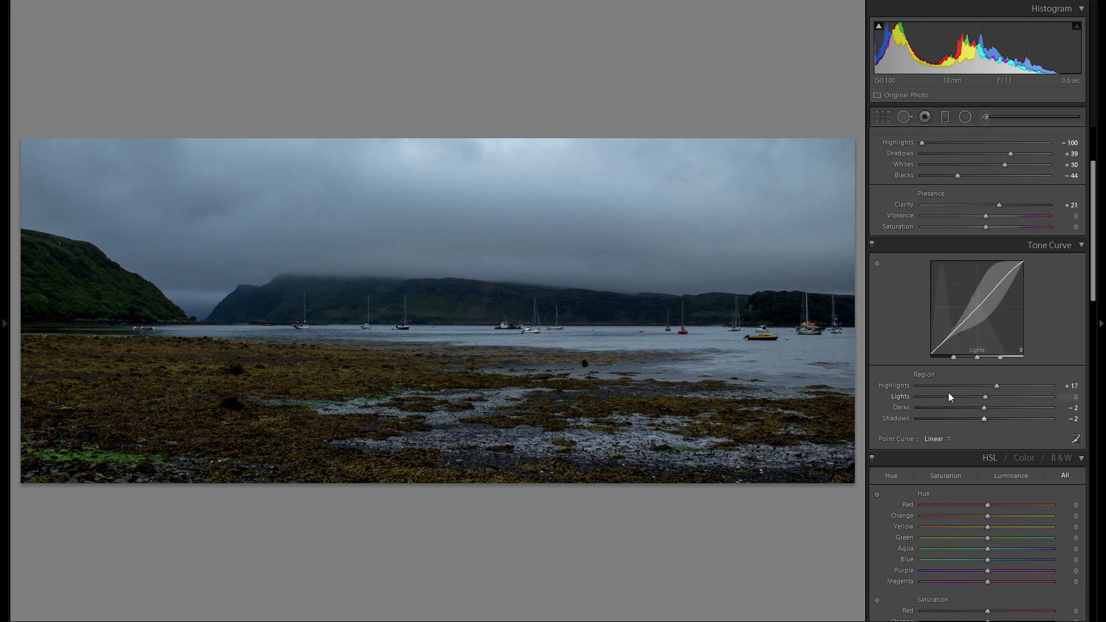
Warm the photo's highlights with split toning, using a highlight hue of 43 and saturation of 48
scroll(973, 369, down, 5)
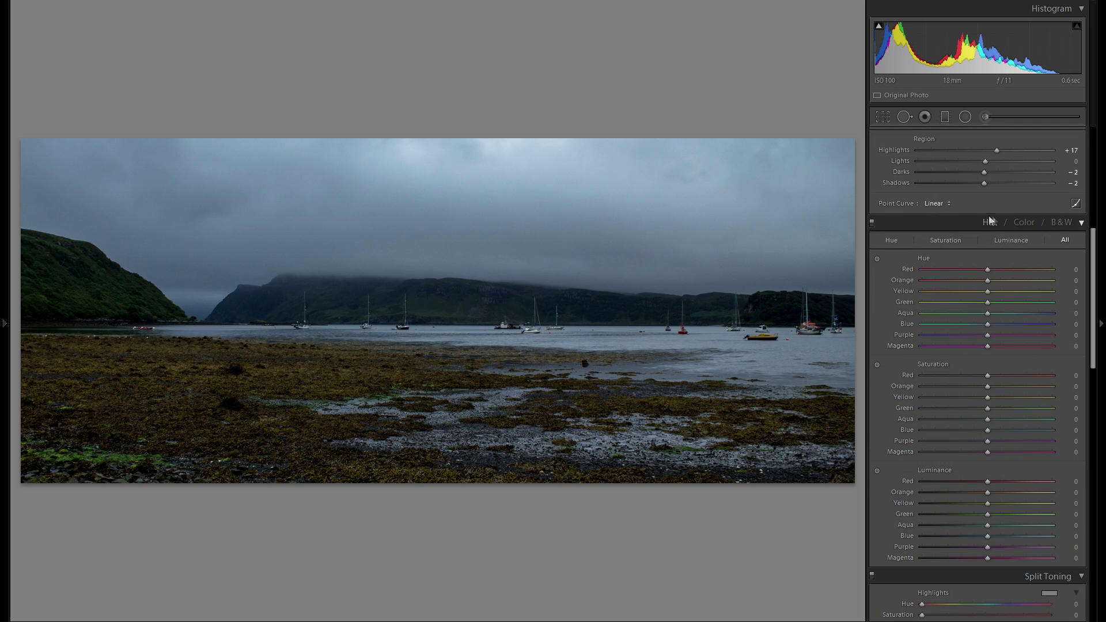
scroll(973, 340, down, 5)
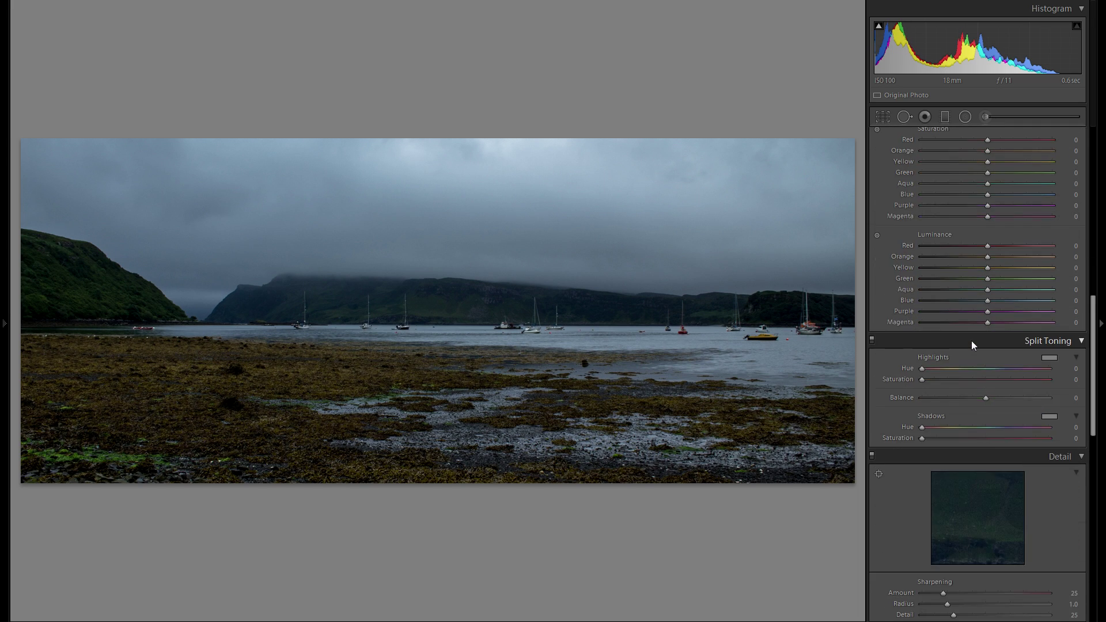
scroll(971, 340, down, 3)
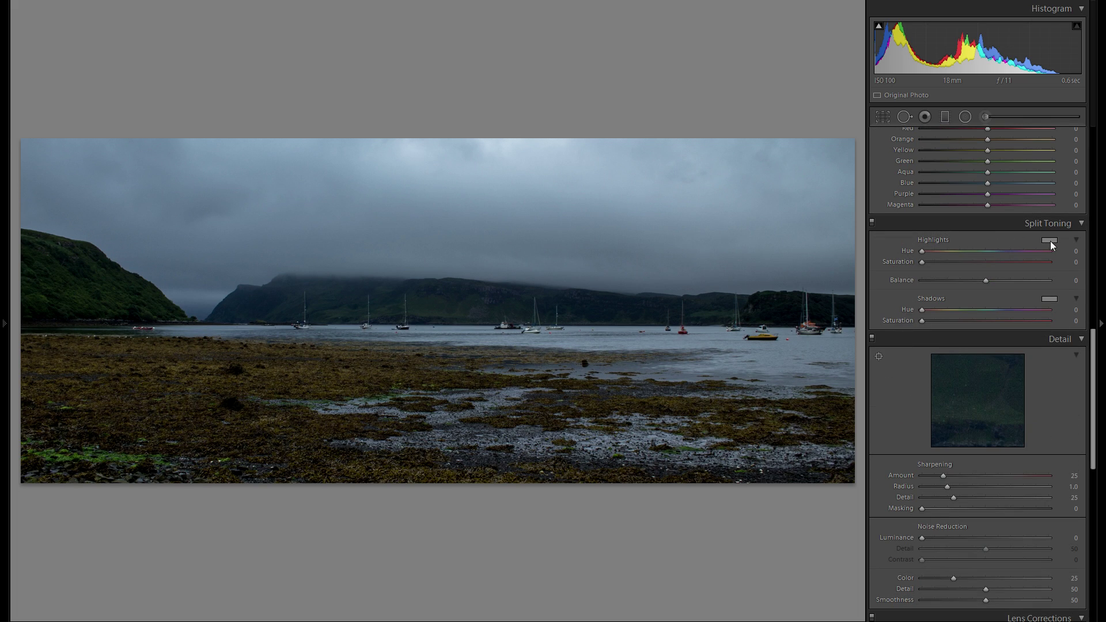
drag(921, 251, 937, 251)
drag(921, 262, 1019, 262)
drag(1010, 251, 936, 251)
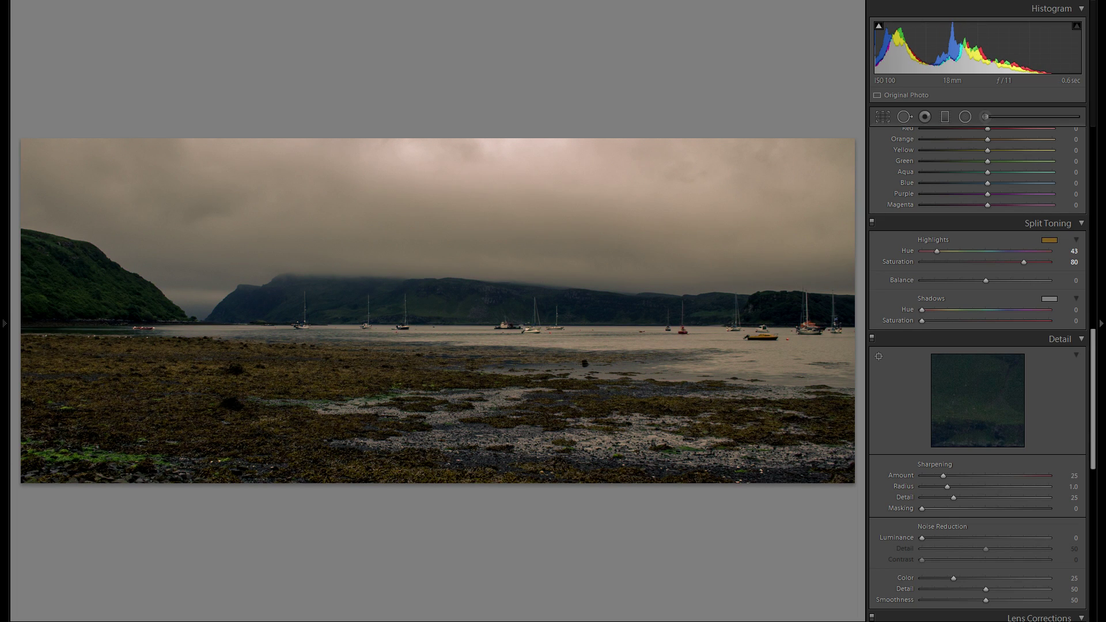
drag(1023, 262, 983, 262)
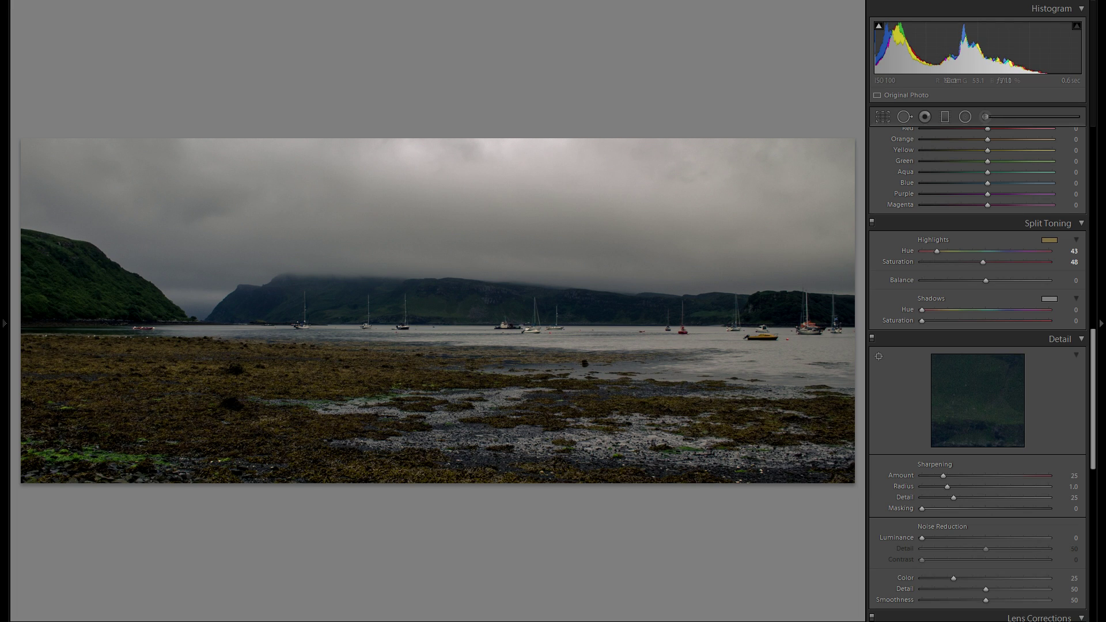
Try a warm split tone in the shadows with hue 43, and reset the shadow hue and saturation to 0
scroll(959, 370, up, 10)
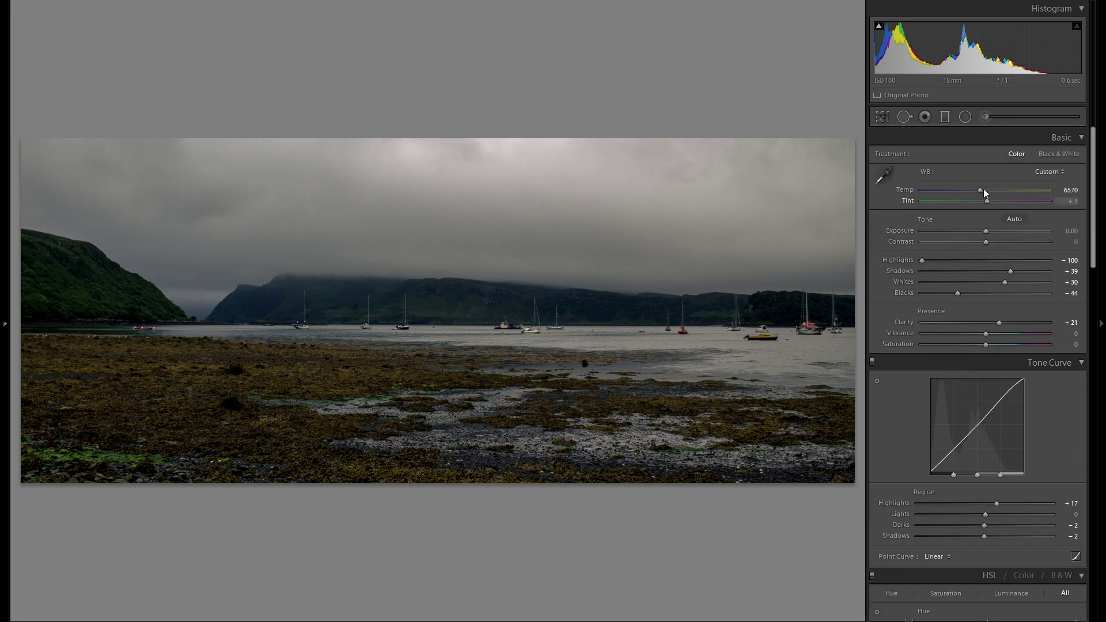
scroll(916, 311, down, 8)
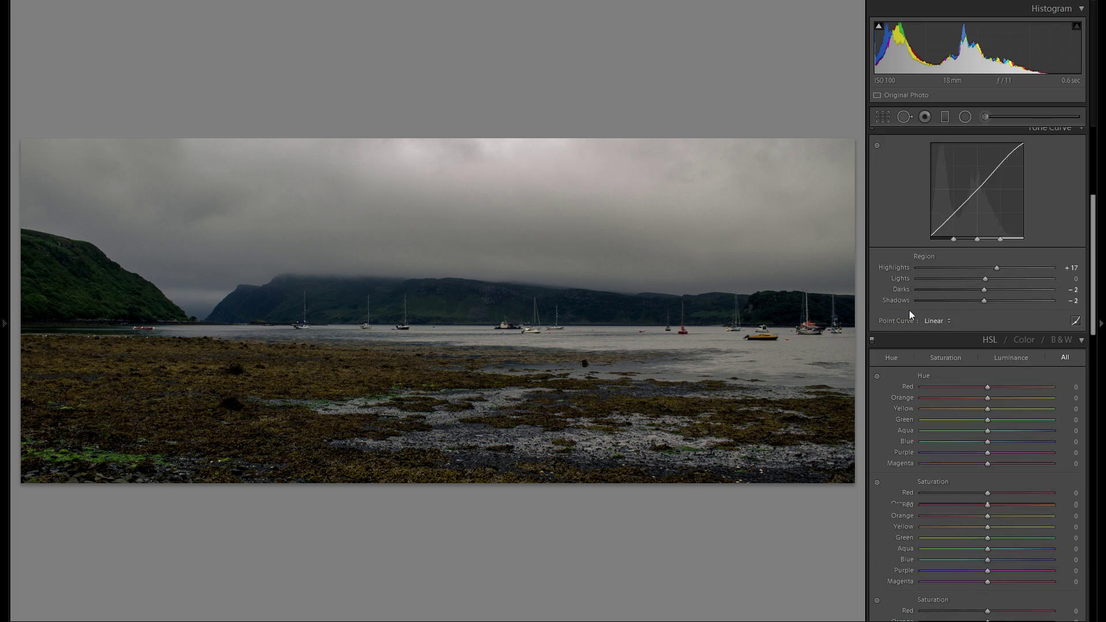
scroll(923, 313, down, 2)
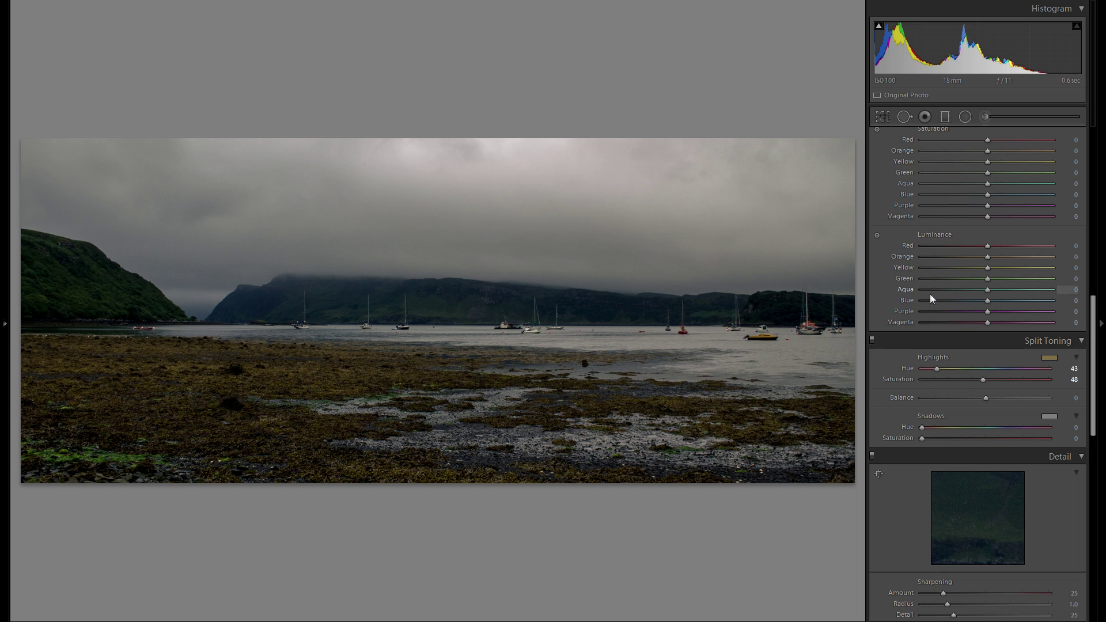
drag(921, 427, 937, 427)
drag(922, 439, 1010, 438)
drag(937, 427, 1009, 438)
mouse_move(934, 428)
mouse_down()
mouse_move(1016, 438)
mouse_move(936, 427)
mouse_up()
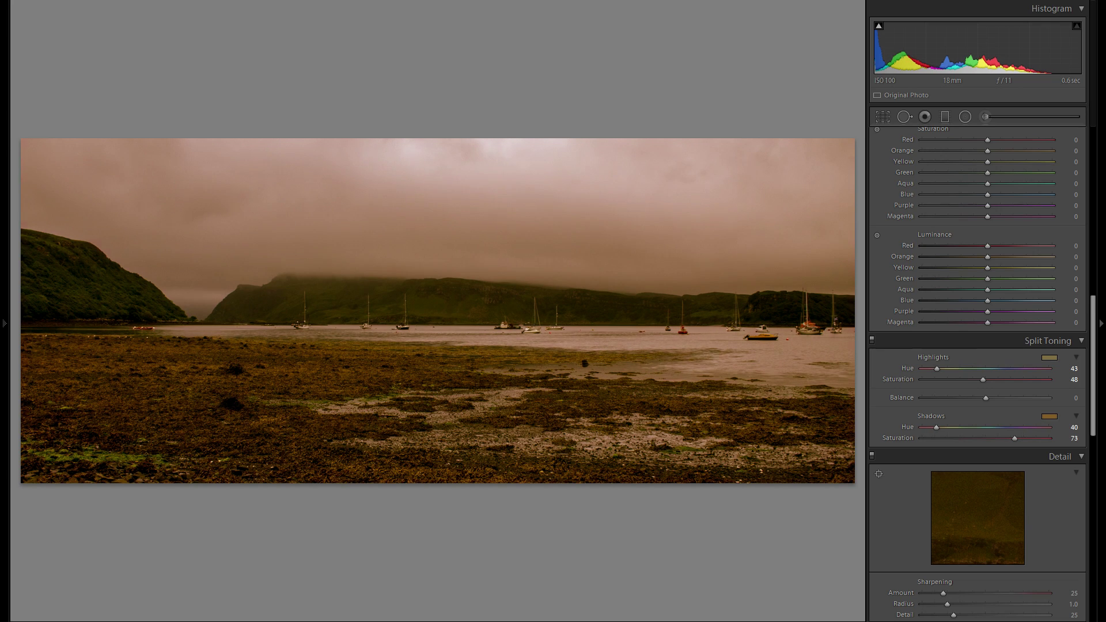
drag(1014, 438, 940, 438)
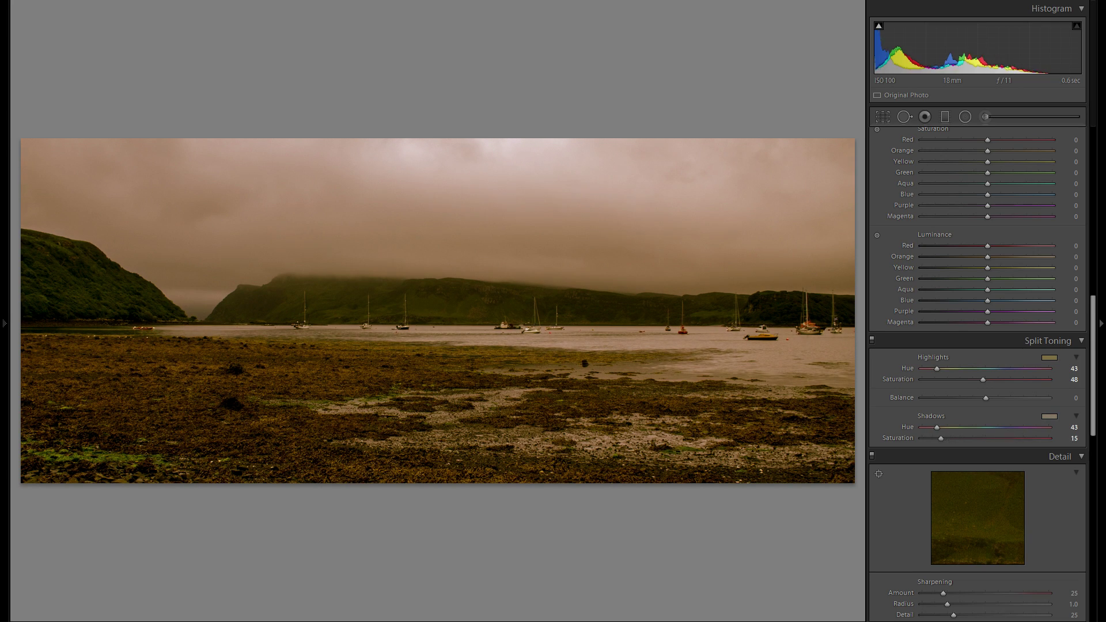
drag(949, 439, 921, 439)
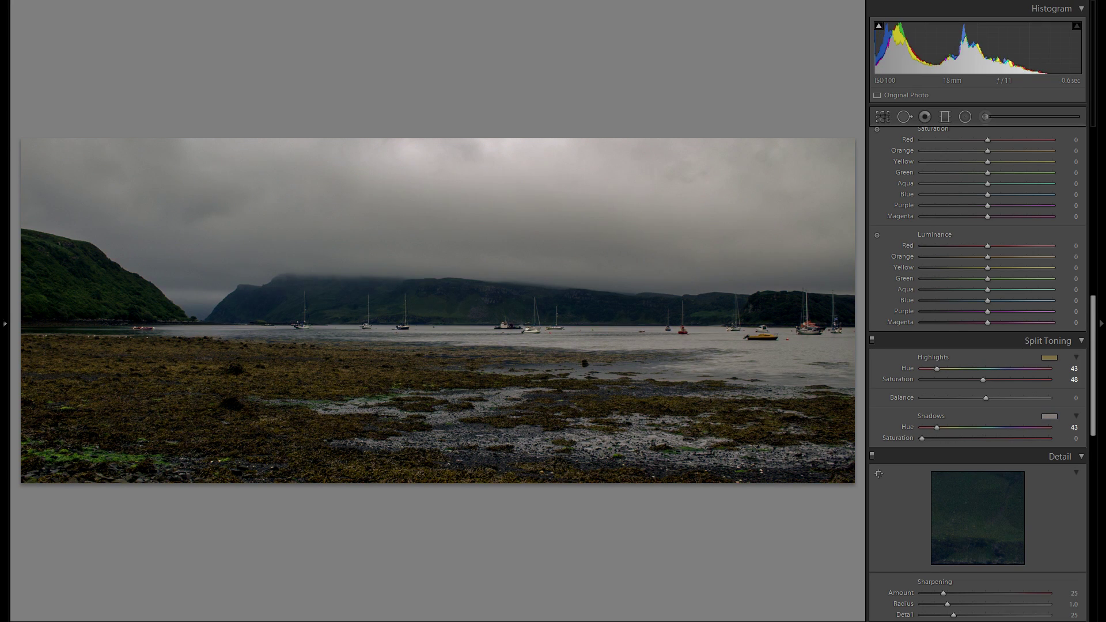
drag(938, 427, 921, 426)
Adjust the photo's sharpening with Masking at 47, and set color noise reduction to 52
scroll(949, 385, down, 5)
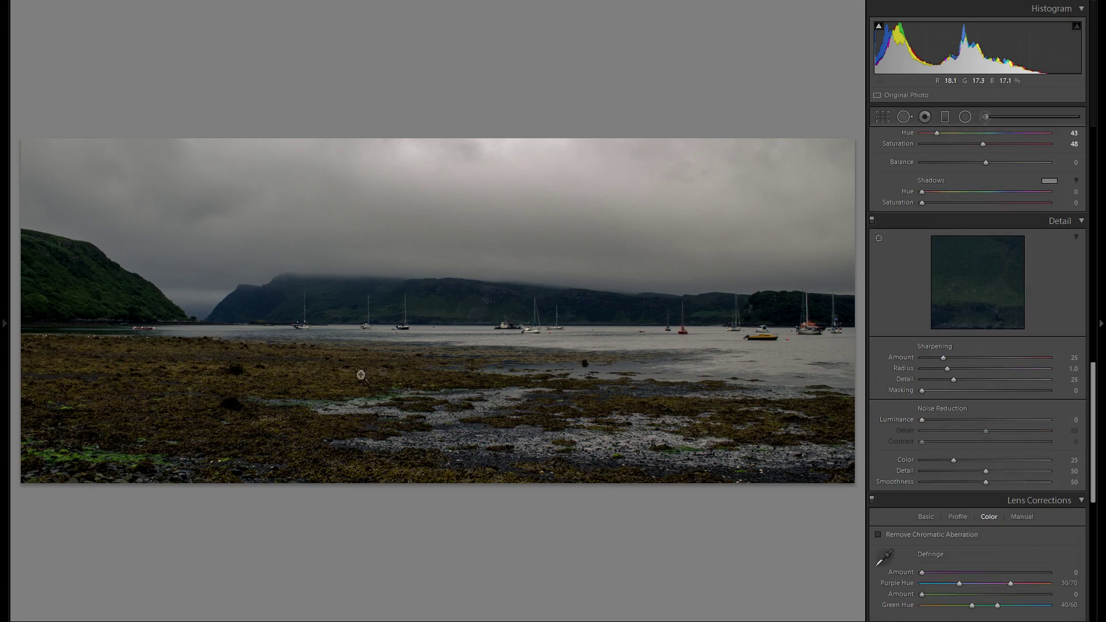
click(373, 391)
drag(214, 373, 452, 379)
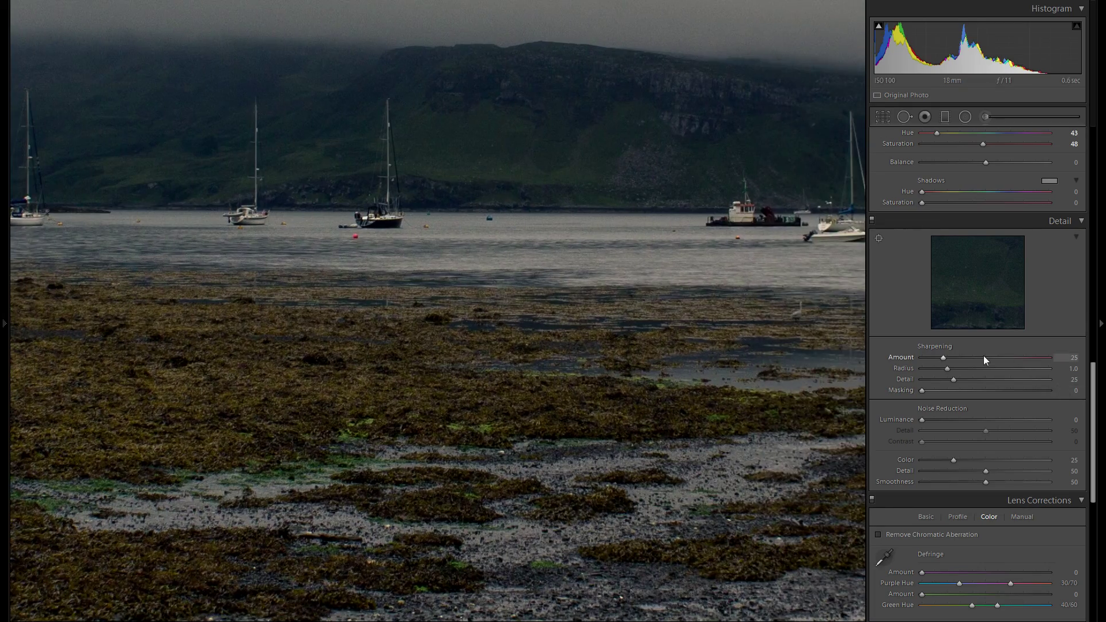
drag(967, 355, 966, 355)
click(637, 358)
drag(969, 387, 981, 391)
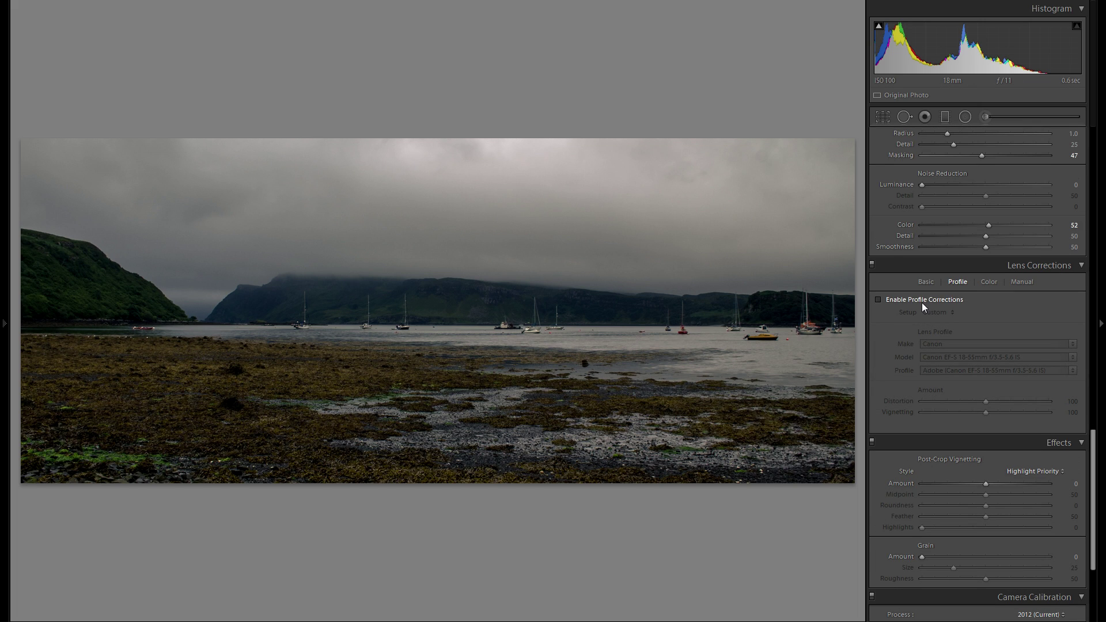
Enable the lens profile corrections and the removal of chromatic aberration
click(921, 301)
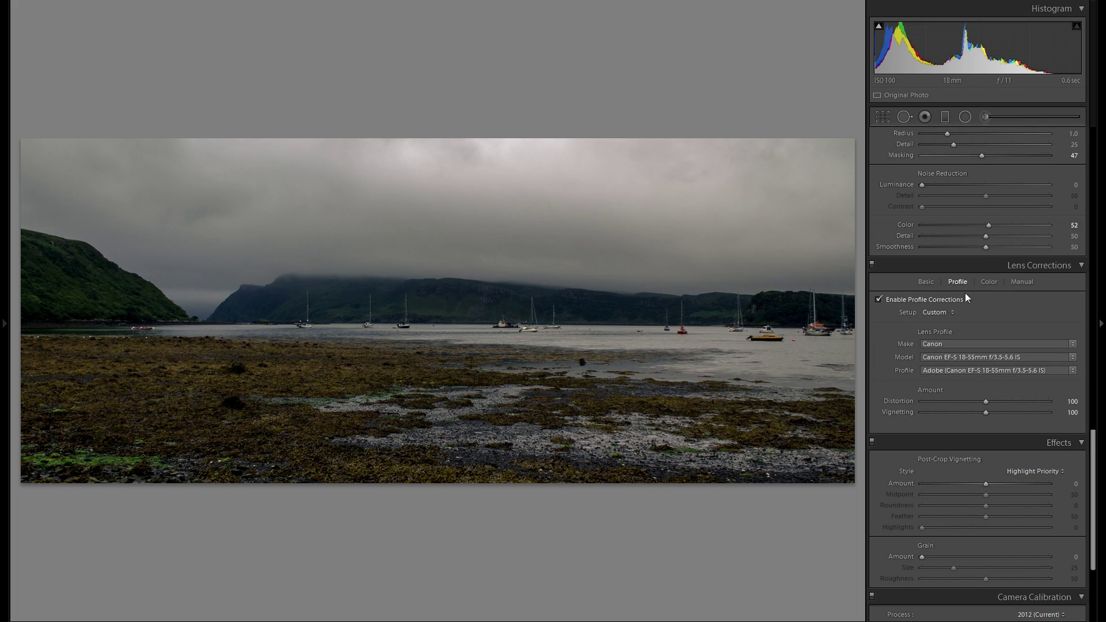
click(988, 282)
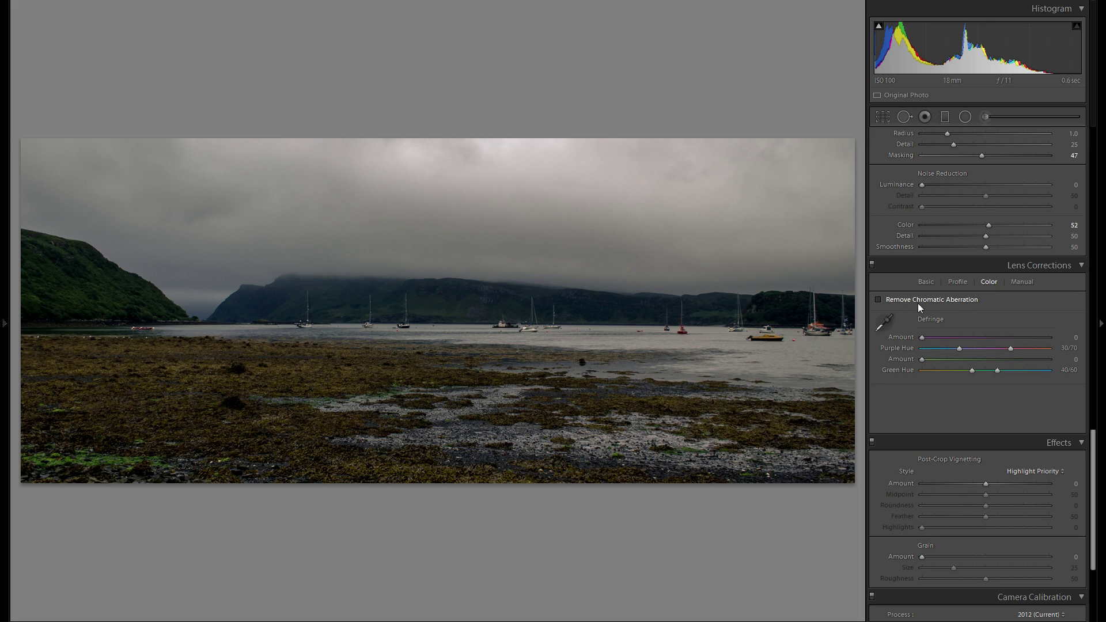
click(914, 303)
Try a dark post-crop vignette with an amount of -29, and reset the amount to 0
scroll(934, 336, down, 2)
scroll(934, 342, down, 3)
drag(986, 305, 966, 302)
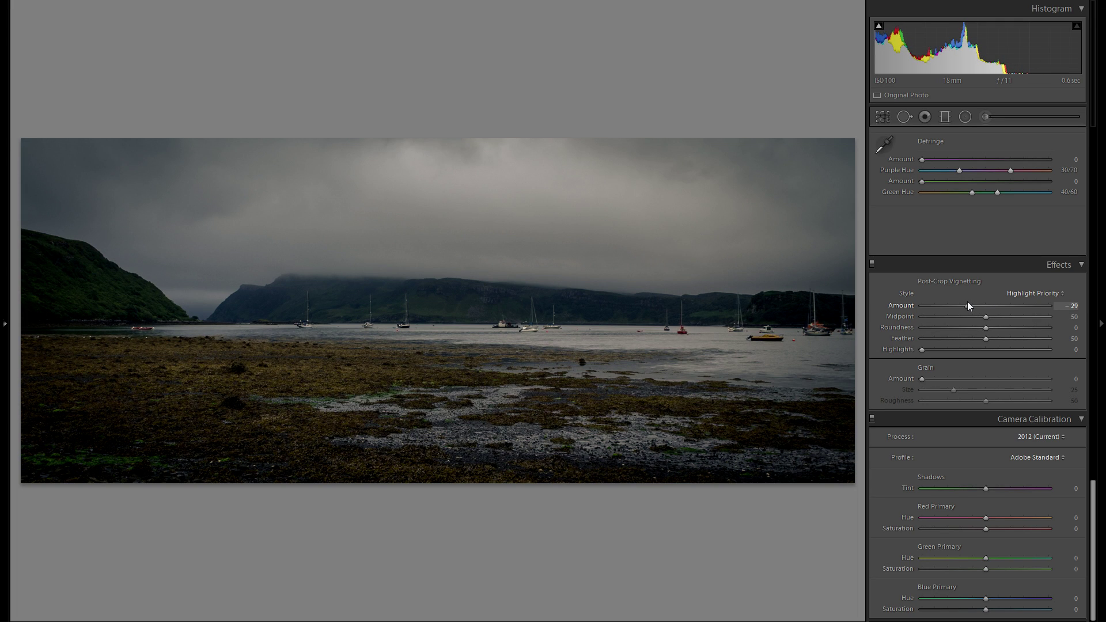
drag(968, 305, 977, 305)
double_click(904, 306)
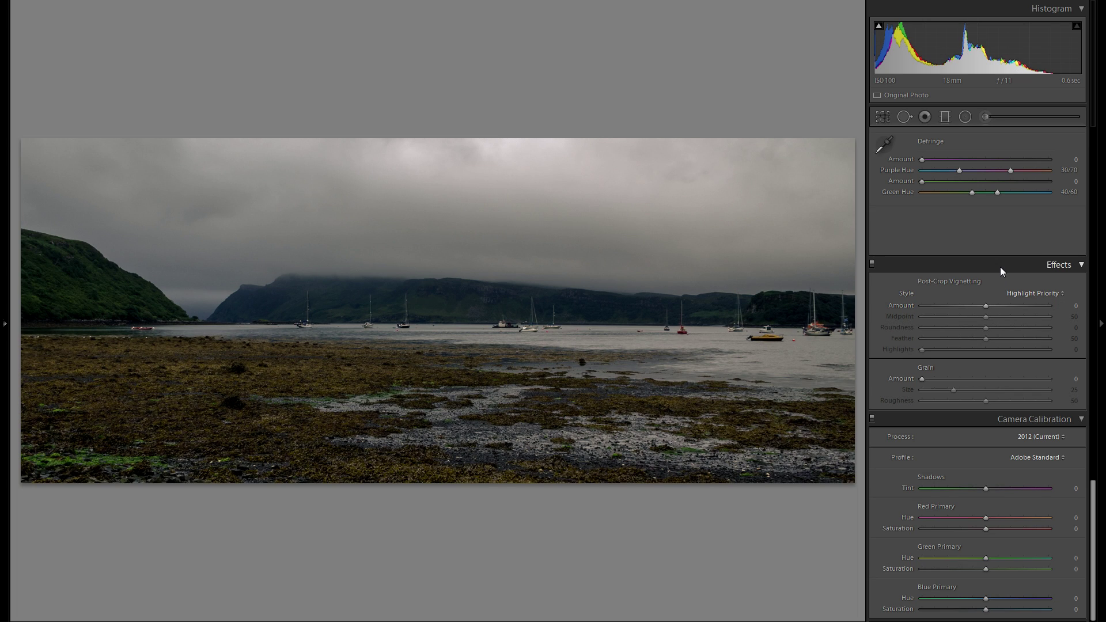
Add a subtle Highlight Priority post-crop vignette with an amount of -10
drag(984, 305, 980, 304)
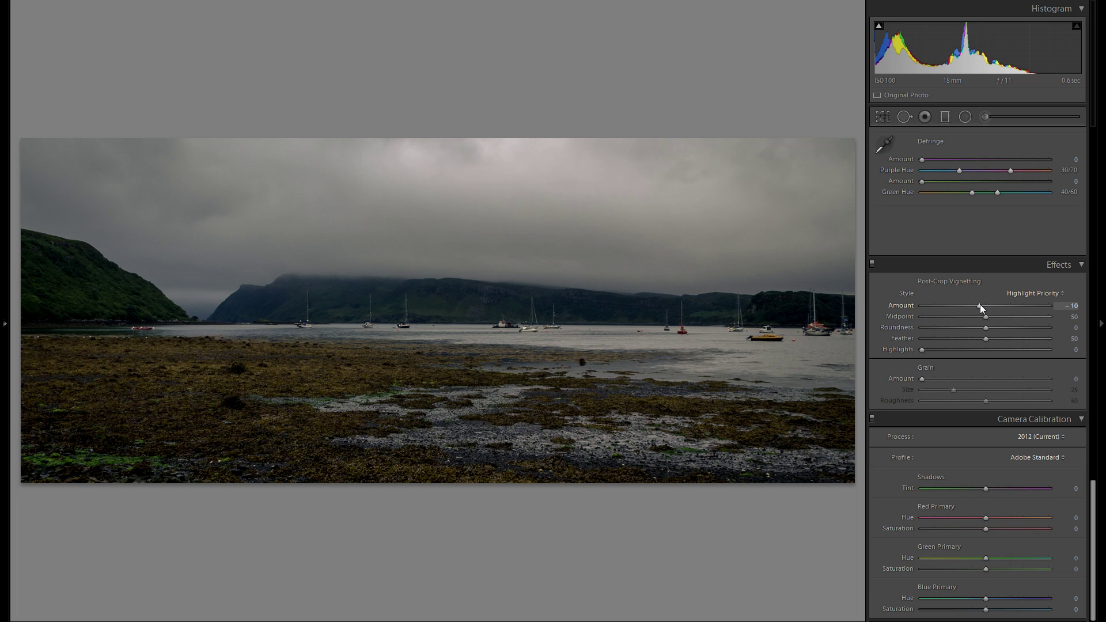
drag(978, 306, 968, 311)
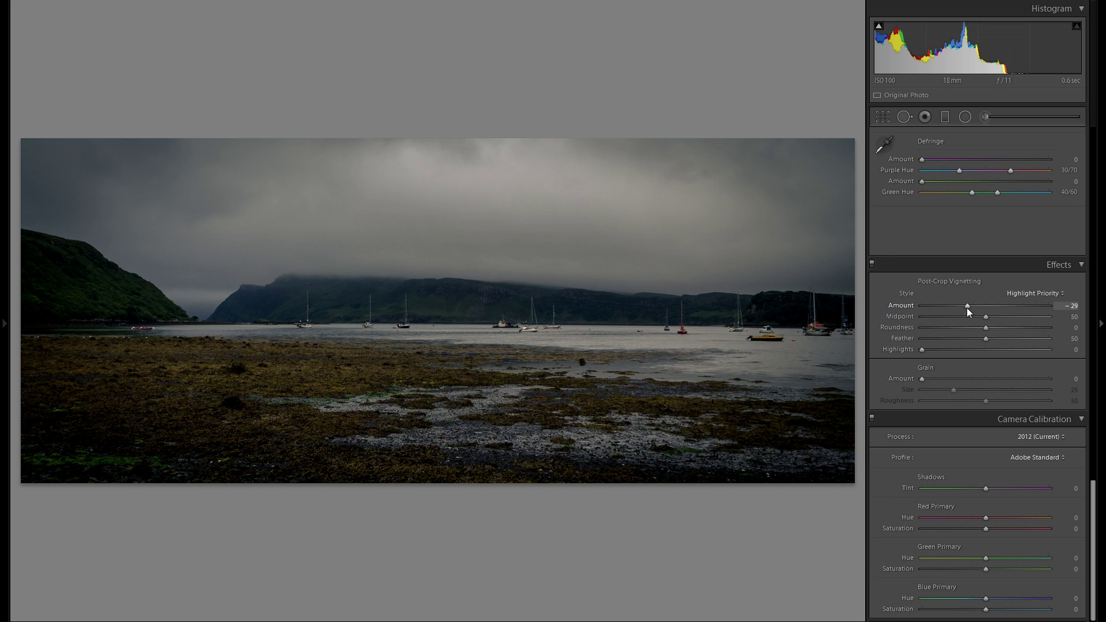
double_click(963, 306)
drag(990, 306, 984, 307)
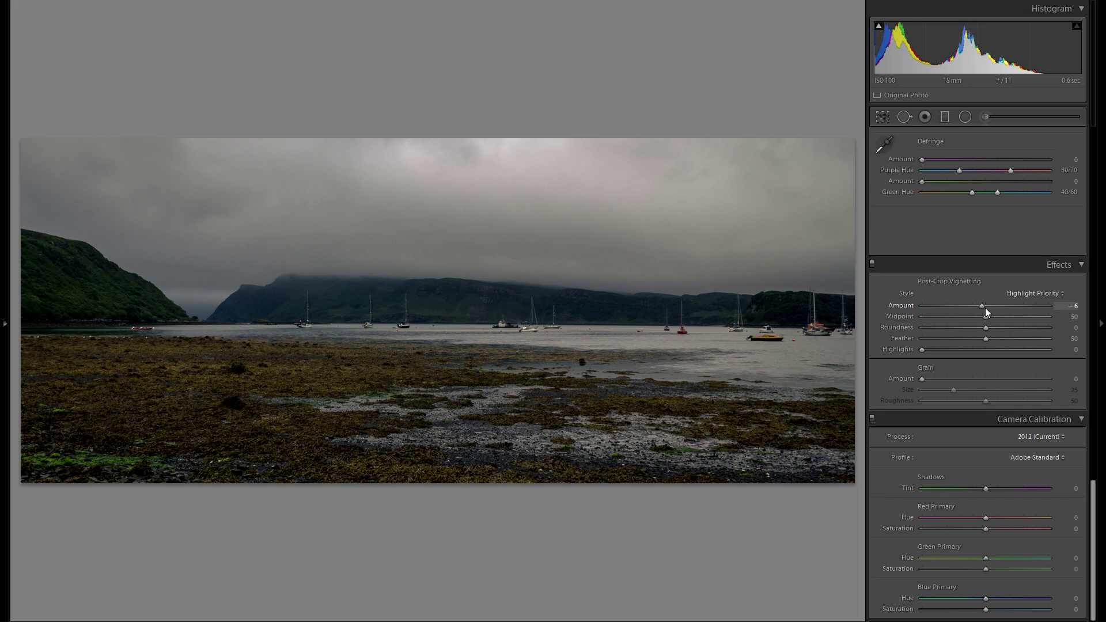
drag(985, 308, 983, 308)
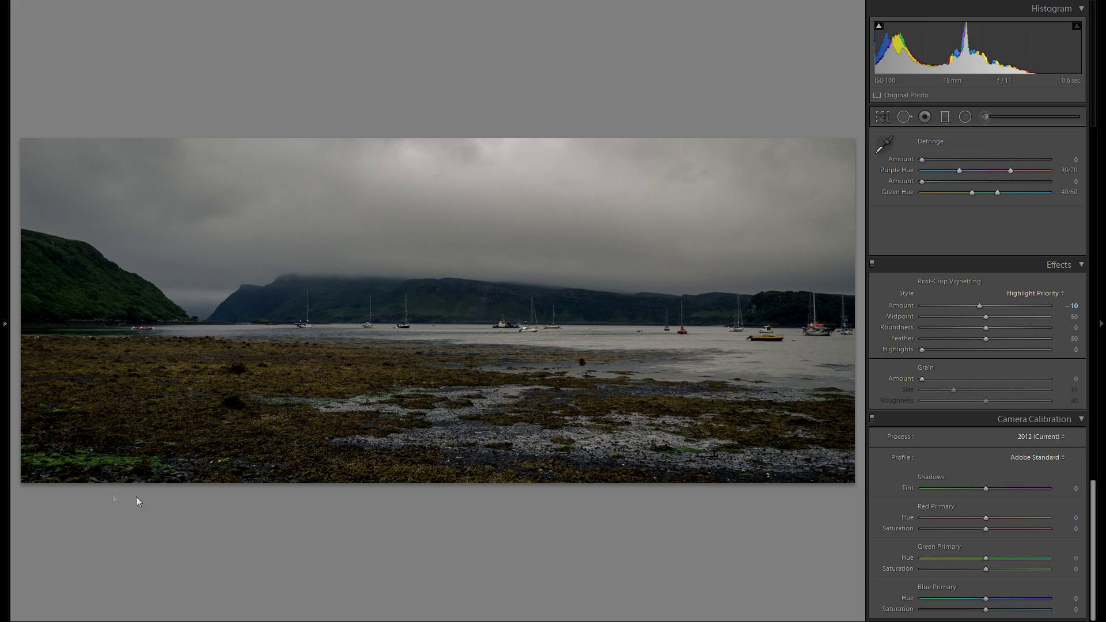
drag(41, 428, 184, 446)
Try the Camera Faithful, Camera Landscape and Camera Neutral calibration profiles on the photo
click(1027, 455)
click(1025, 482)
click(1033, 461)
click(1030, 495)
click(1045, 458)
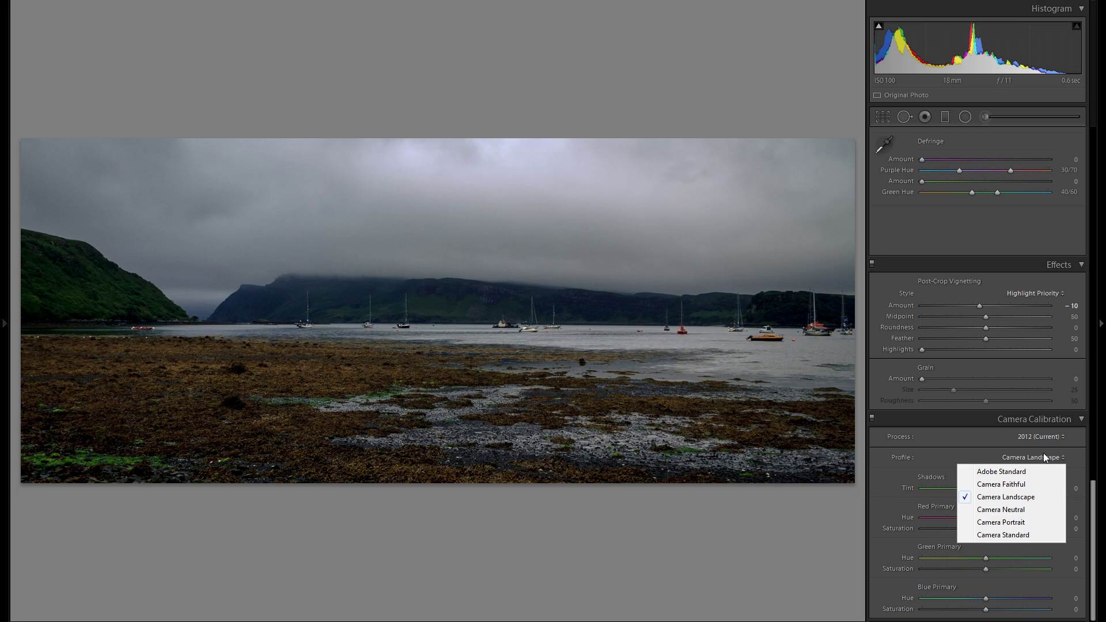
click(1045, 458)
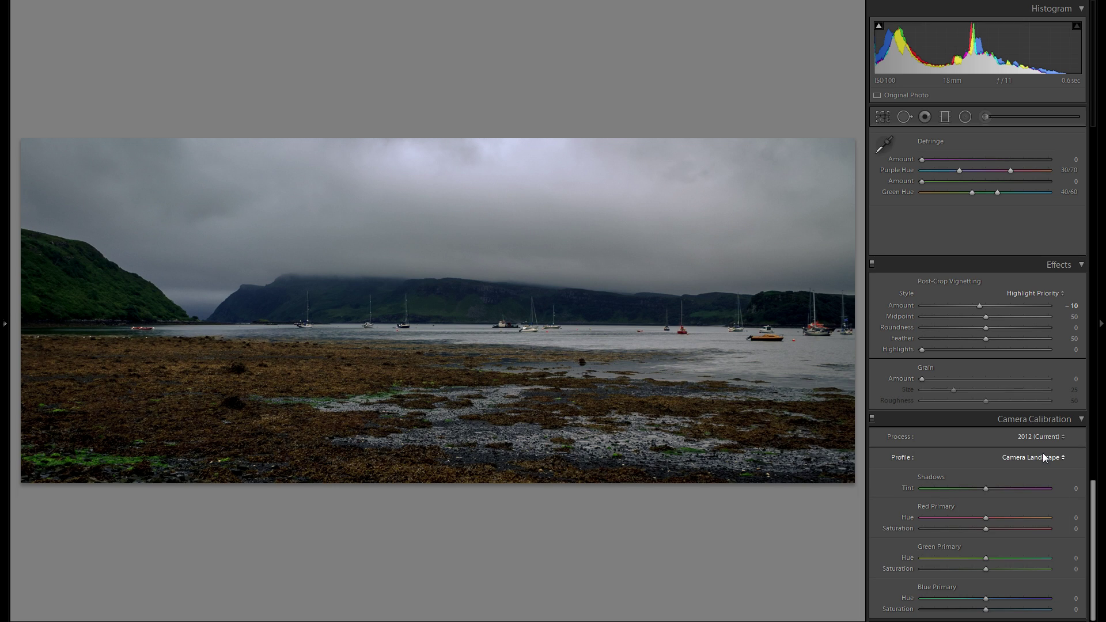
click(1045, 458)
click(1038, 508)
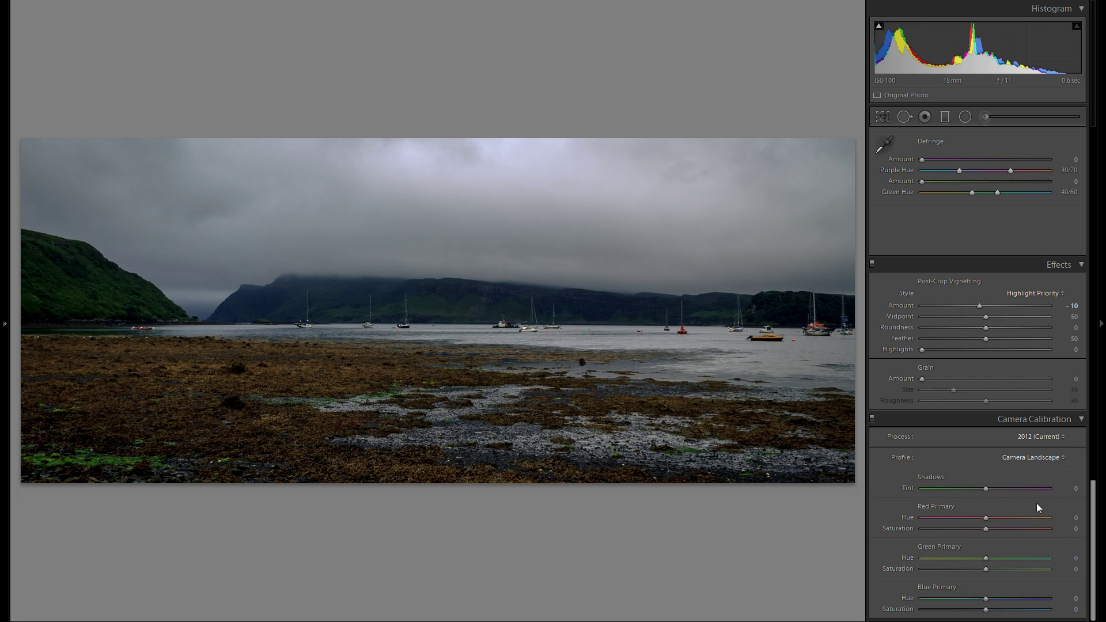
Compare the Camera Standard calibration profile with Adobe Standard, and apply Camera Standard
click(1036, 460)
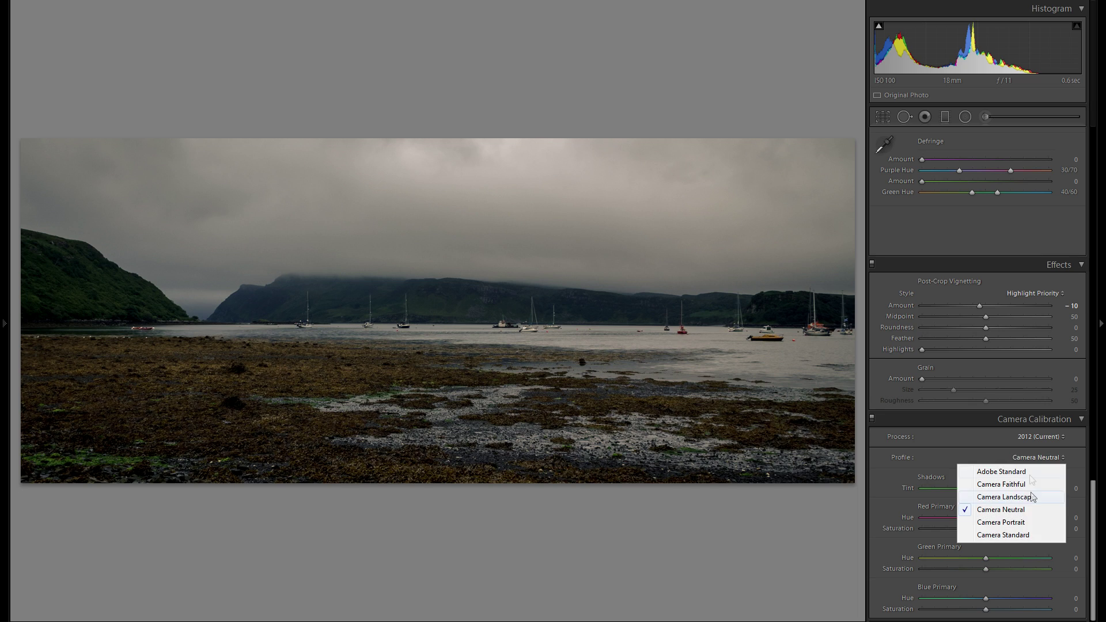
click(1021, 530)
click(1062, 456)
click(1034, 533)
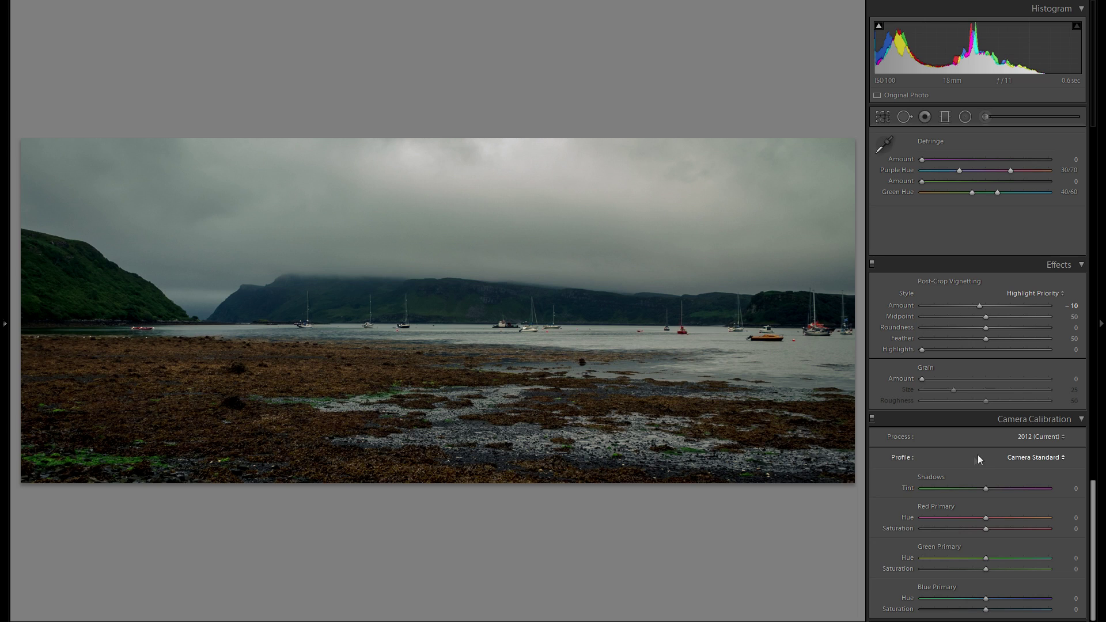
click(1042, 457)
click(1031, 474)
click(1030, 456)
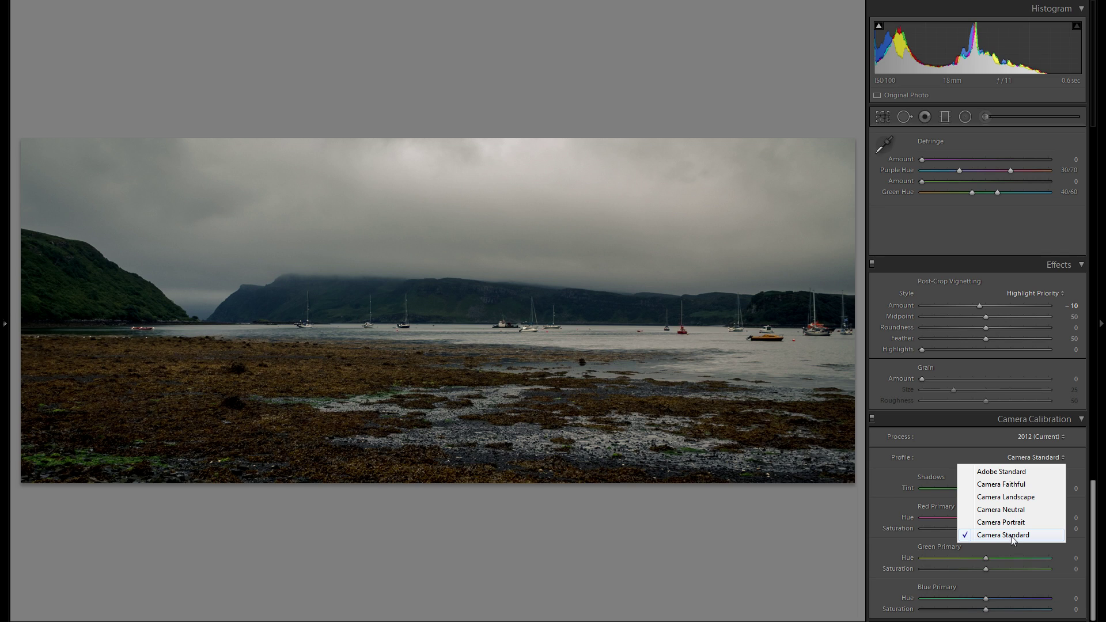
click(1009, 473)
click(1030, 463)
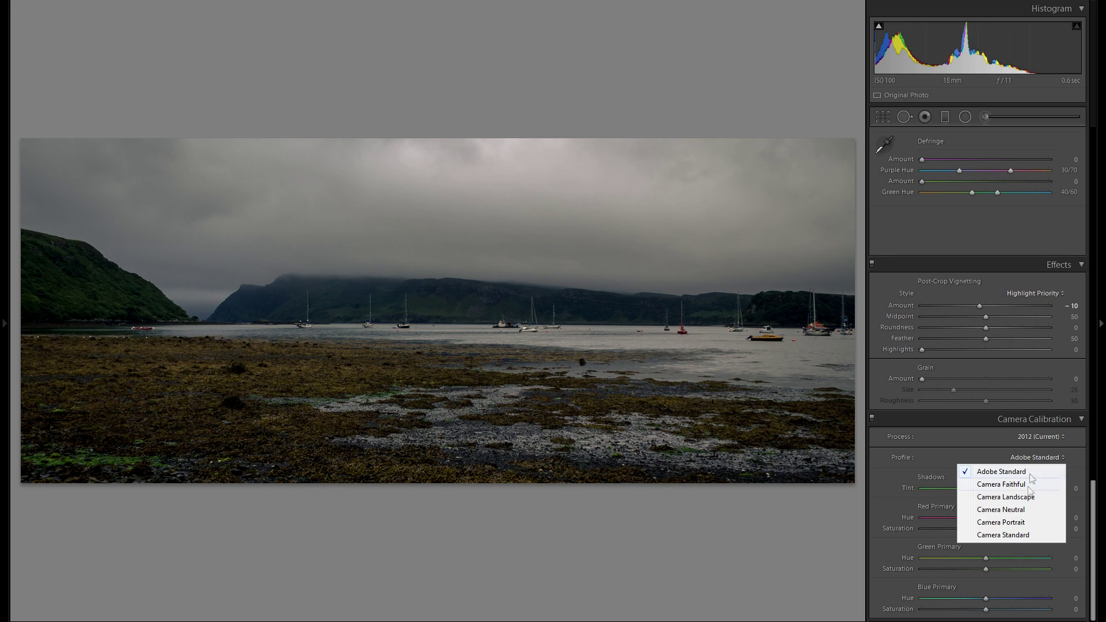
click(1019, 534)
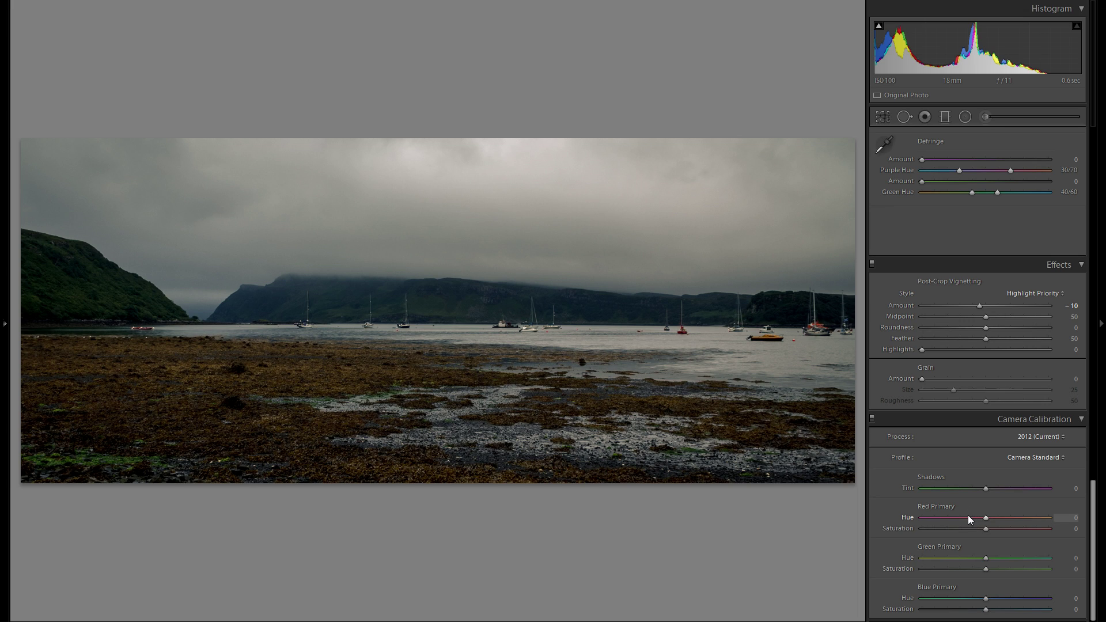
Add a radial filter around the moored boats and hills in the middle of the photo, with Exposure 0.49 and Clarity 36
scroll(950, 561, up, 8)
scroll(955, 570, up, 12)
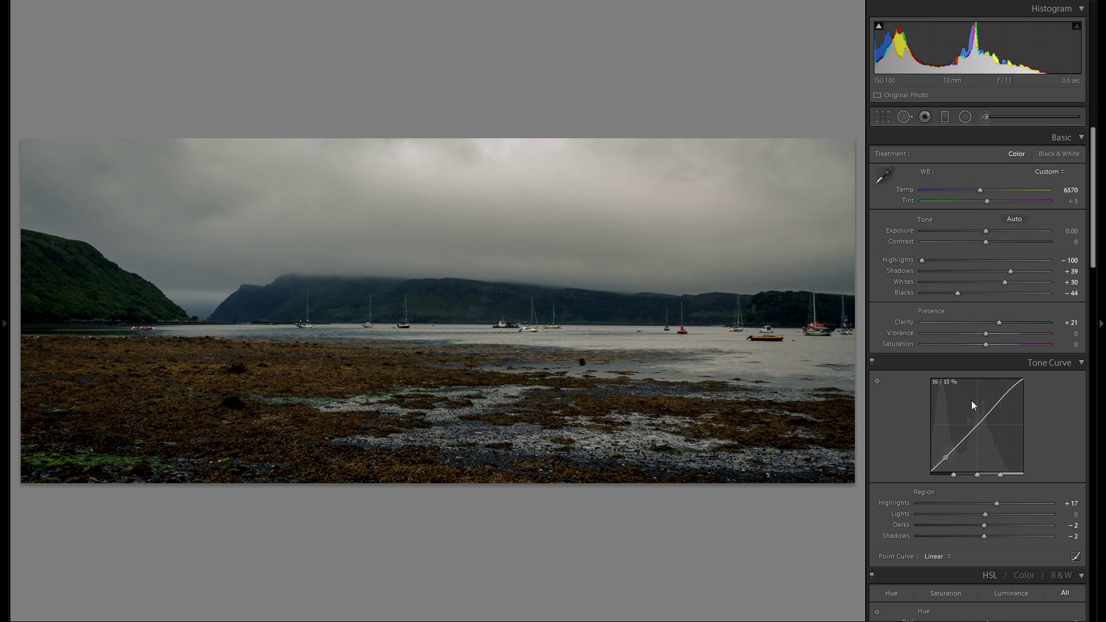
scroll(987, 231, down, 4)
scroll(969, 220, up, 4)
click(964, 117)
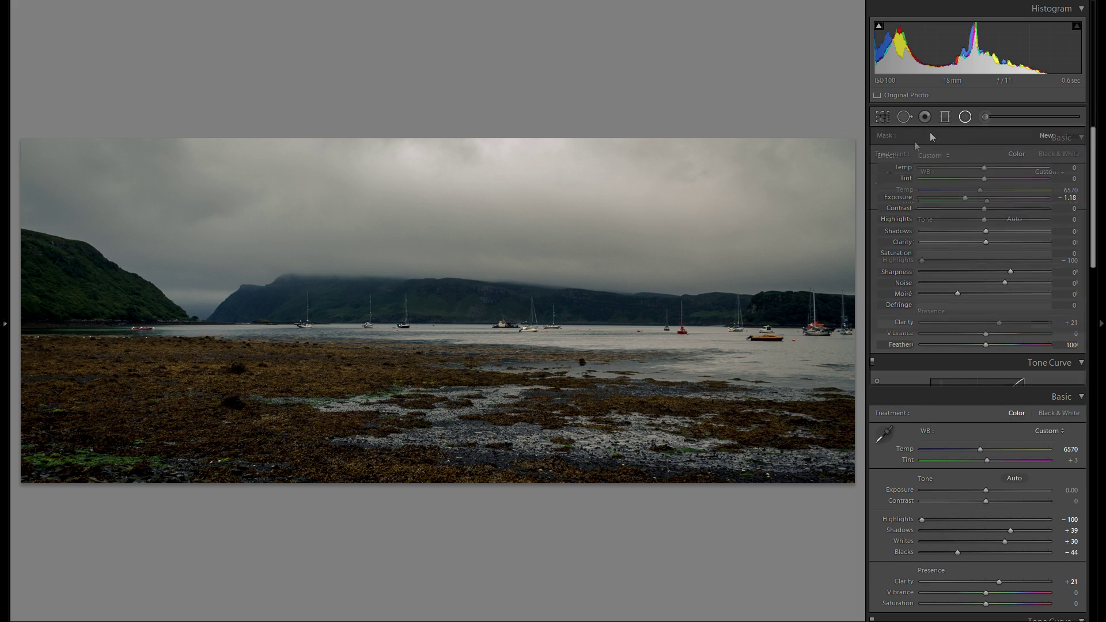
double_click(899, 197)
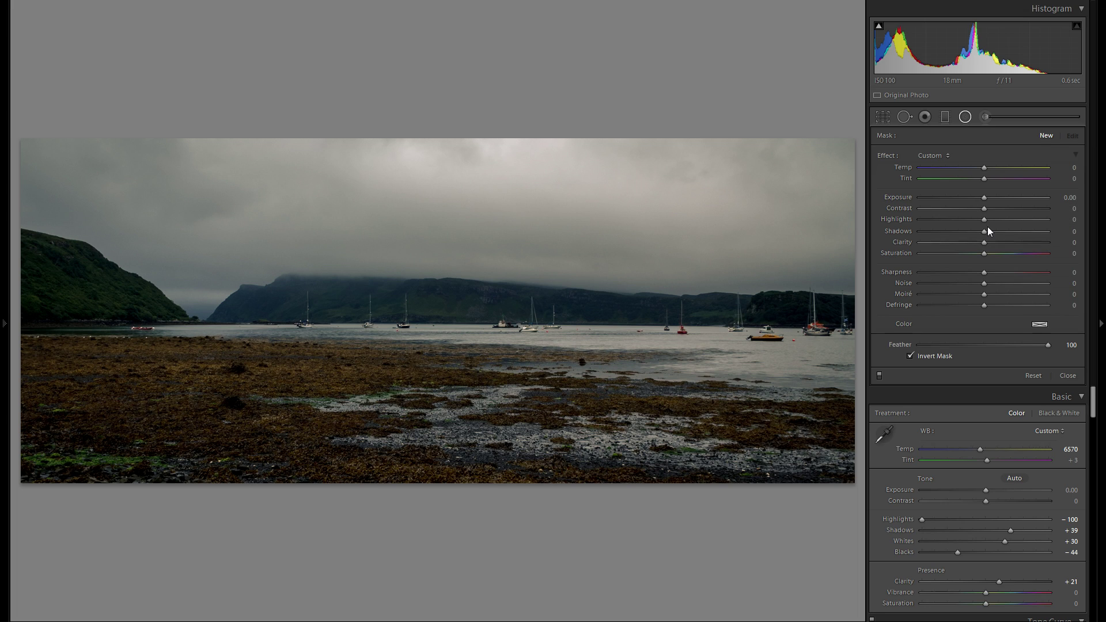
drag(983, 198, 991, 197)
drag(677, 380, 673, 376)
drag(426, 335, 472, 302)
drag(983, 242, 990, 242)
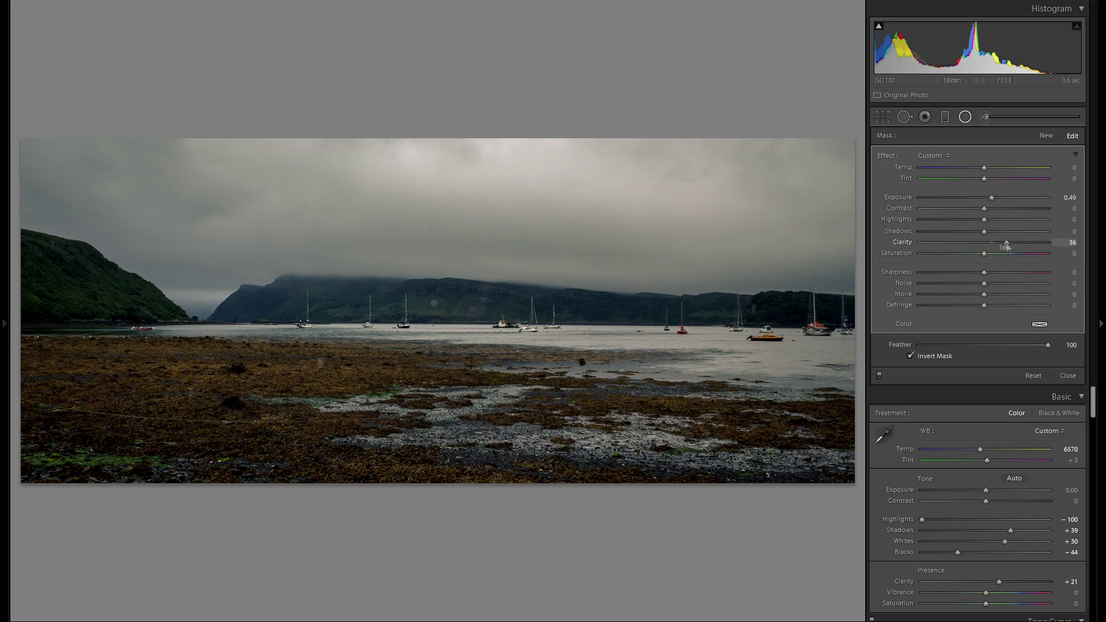
Place copies of the brightening radial filter over the seaweed beach and nearby water, using Exposure 0.67 and Clarity 11
drag(434, 303, 621, 372)
drag(621, 372, 473, 416)
drag(473, 416, 260, 367)
drag(261, 319, 260, 341)
drag(546, 368, 464, 367)
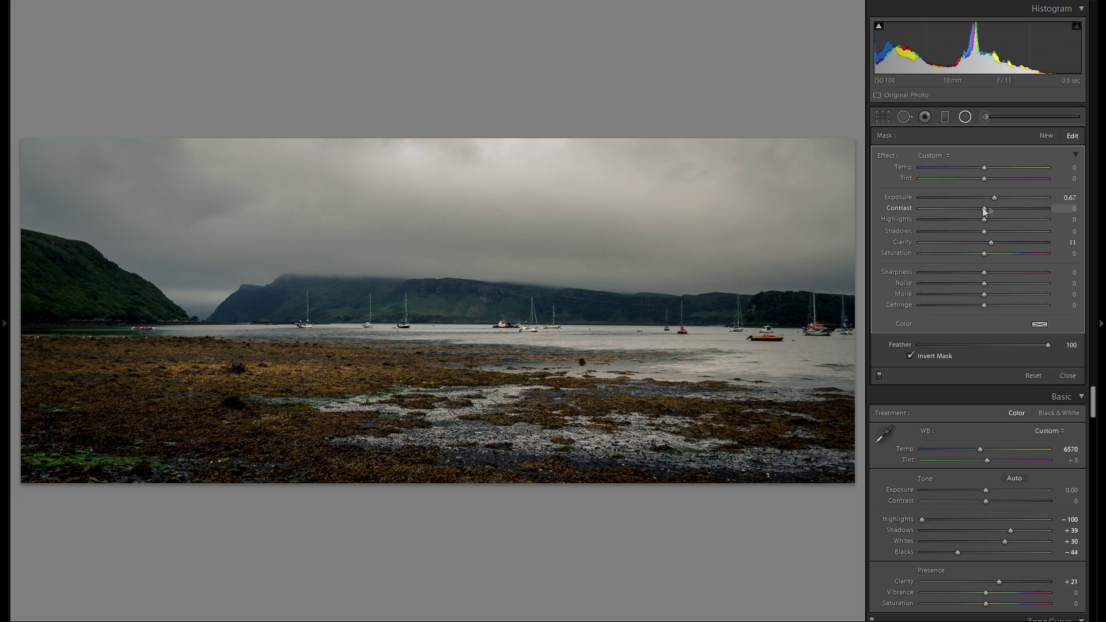
Add radial filters across the seaweed beach: darkening ones with Exposure -0.36 and Contrast 10, and a warm-tinted one with Exposure 0.38 and Clarity 23
click(1045, 136)
drag(377, 364, 561, 399)
mouse_move(404, 369)
mouse_down()
mouse_move(563, 494)
mouse_move(455, 359)
mouse_move(167, 354)
mouse_up()
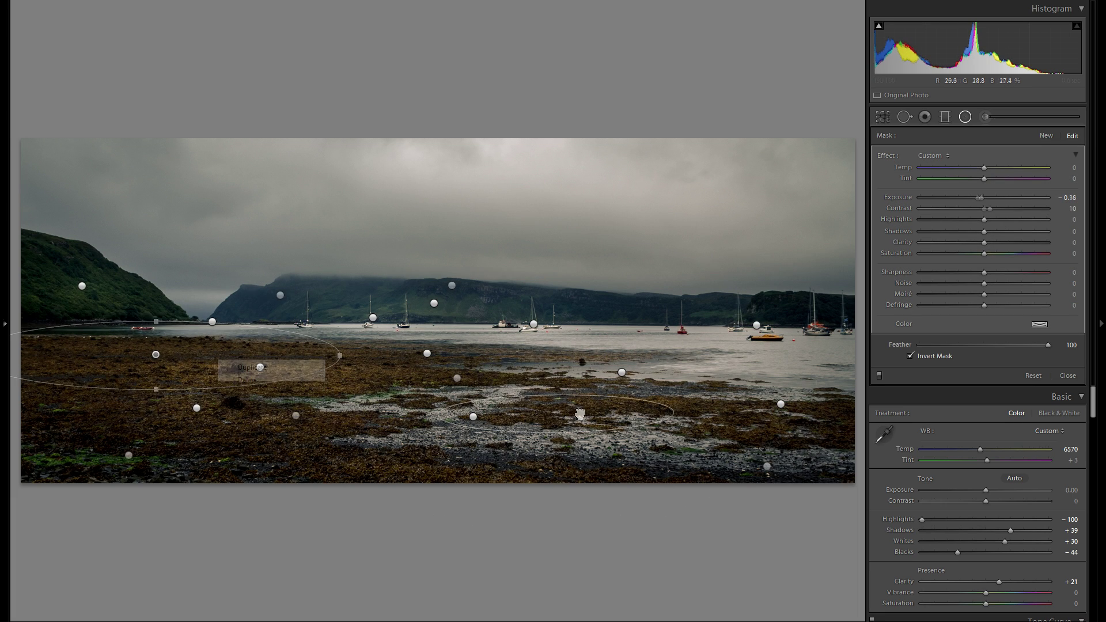
drag(587, 412, 499, 477)
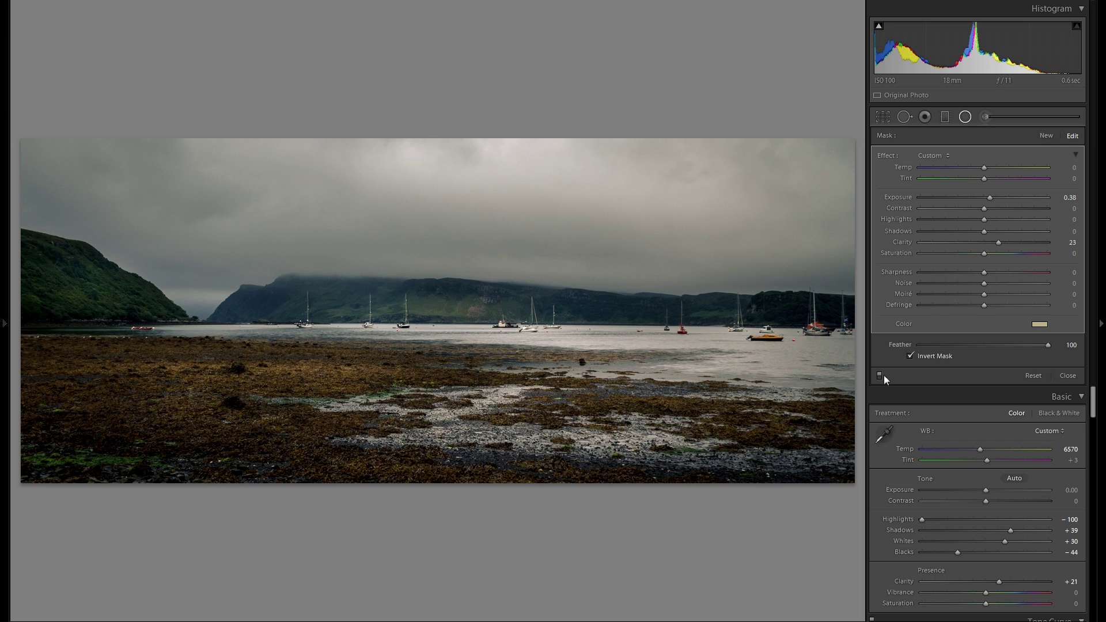
Compare the photo with all radial filters disabled and enabled, leave them enabled, and close the Radial Filter tool
click(882, 375)
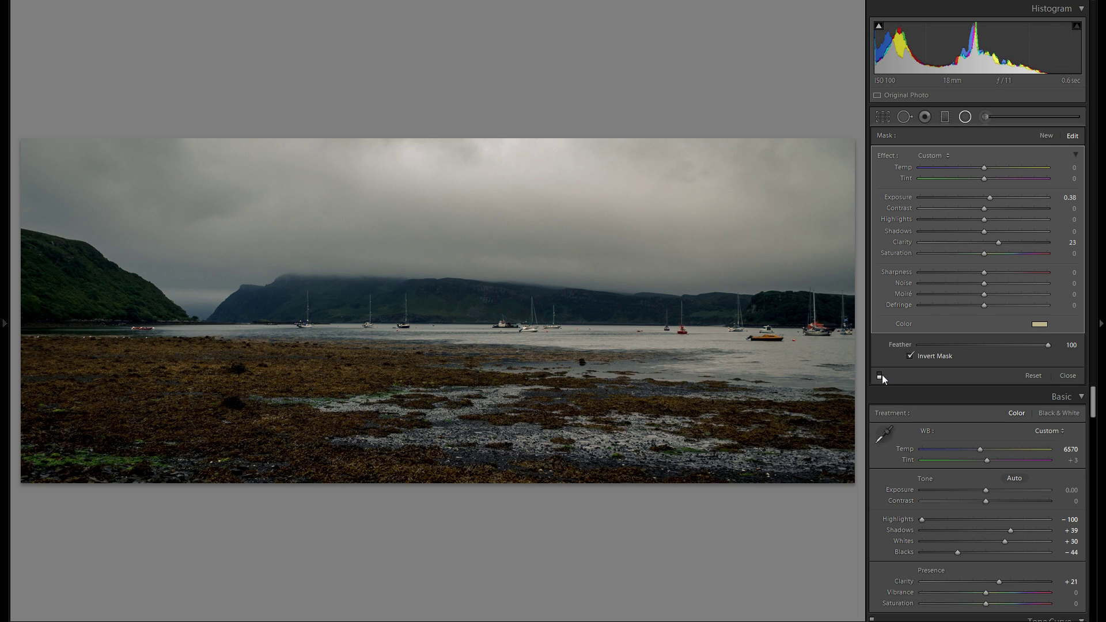
click(880, 375)
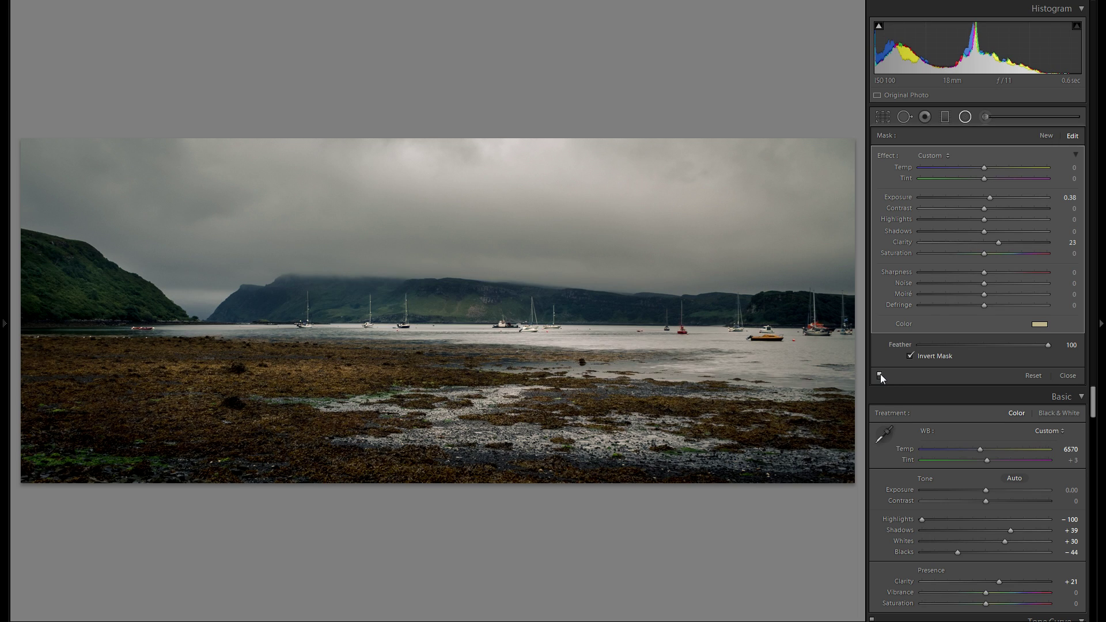
click(880, 374)
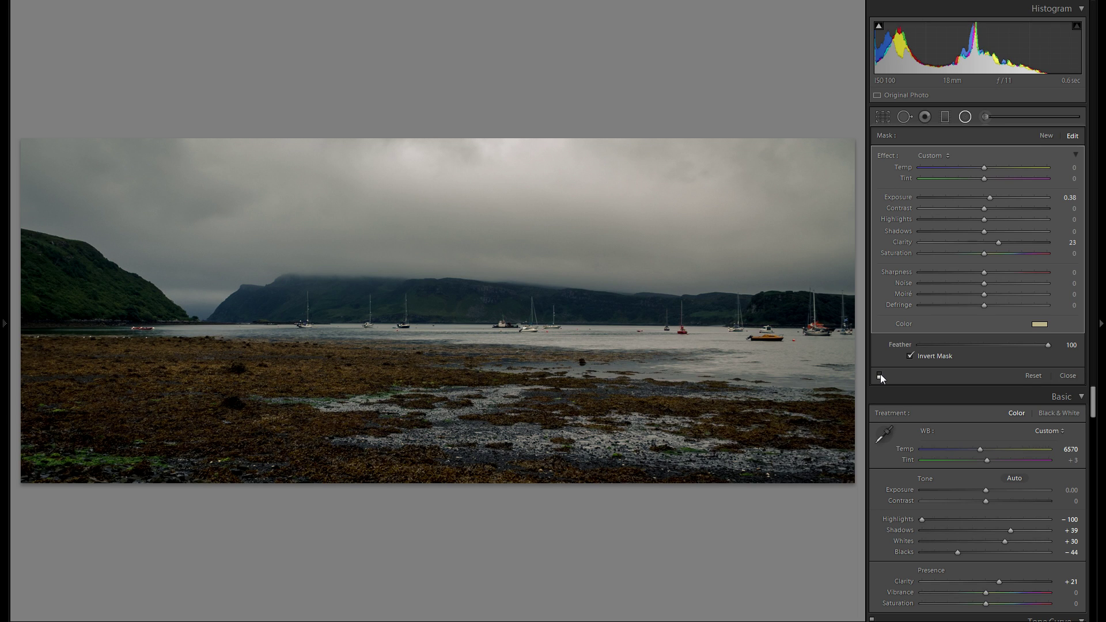
click(880, 374)
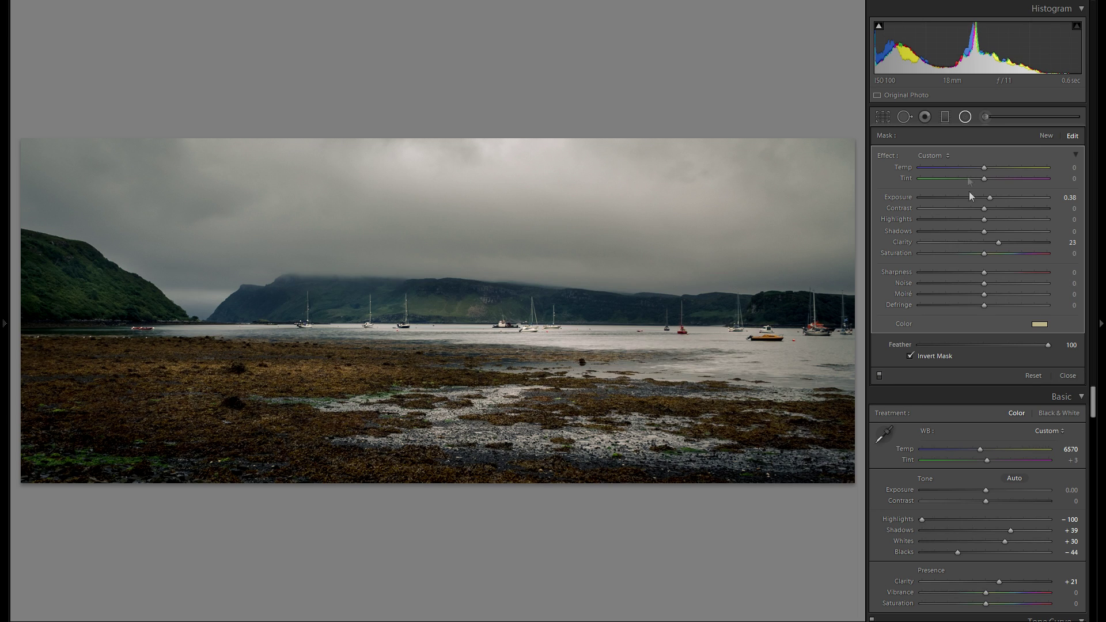
click(969, 123)
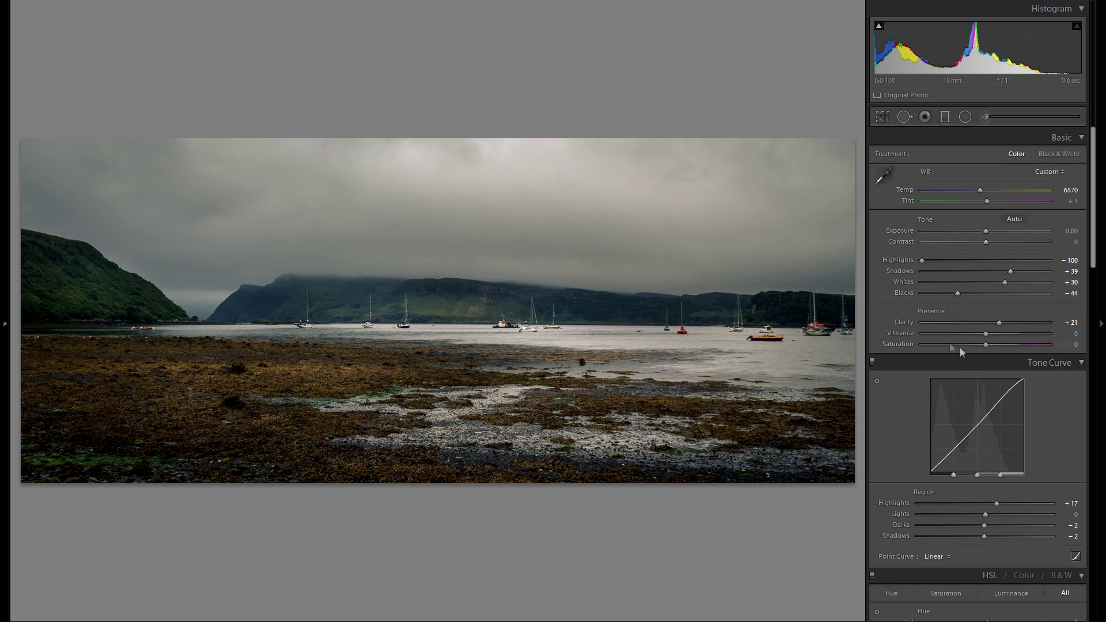
Try the Black & White treatment on the seascape, and return to Color
click(1057, 158)
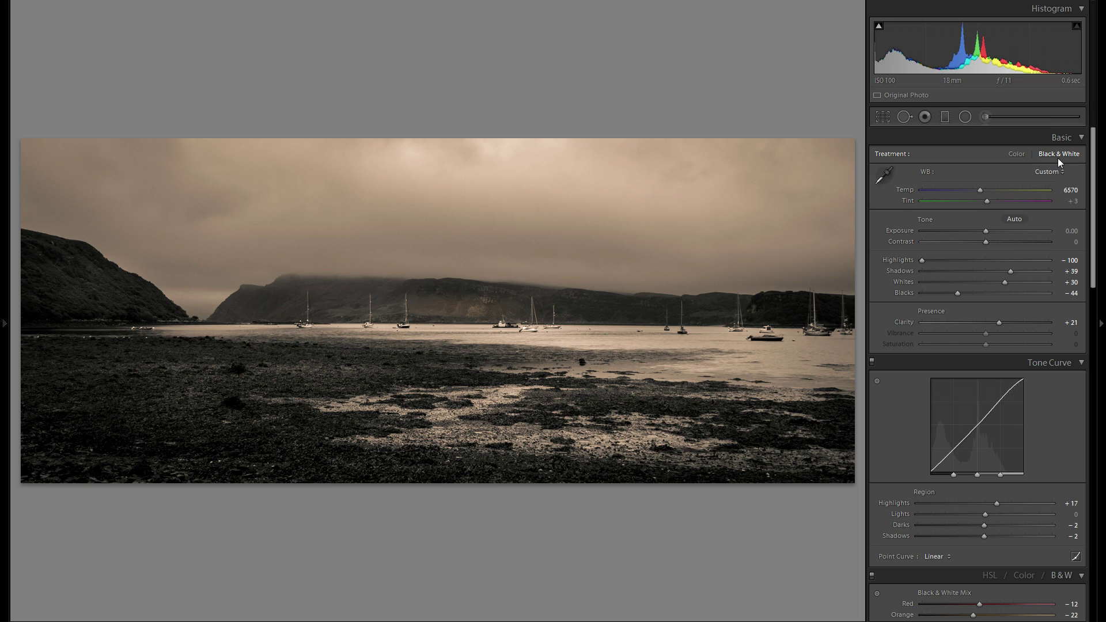
click(1015, 154)
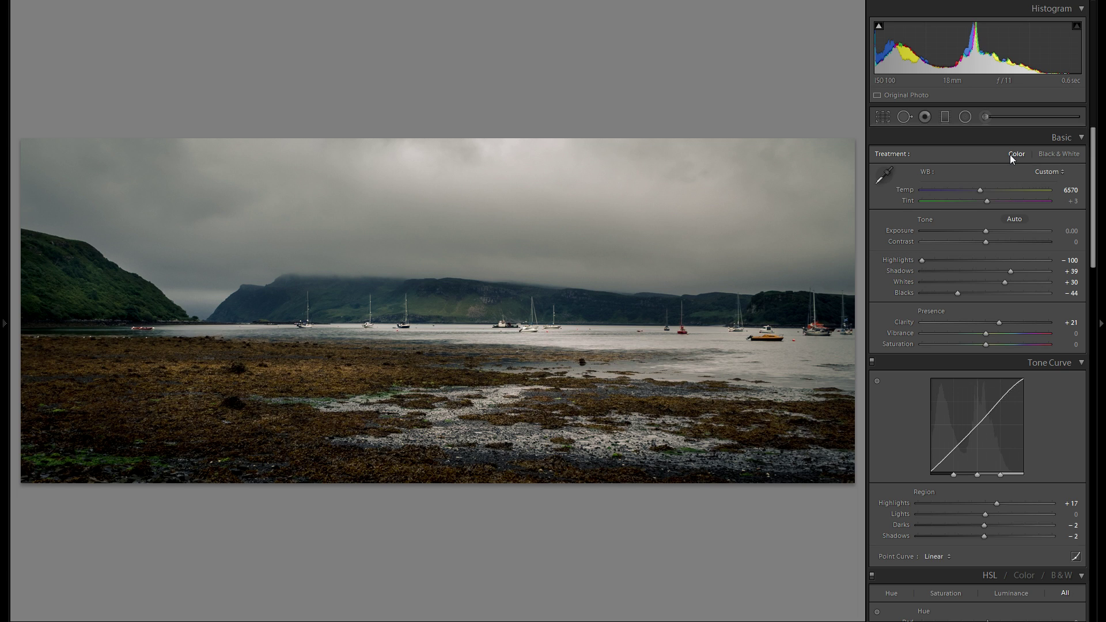
Compare the color panorama with the black-and-white photo of three moored boats, and return to the panorama
key(Right)
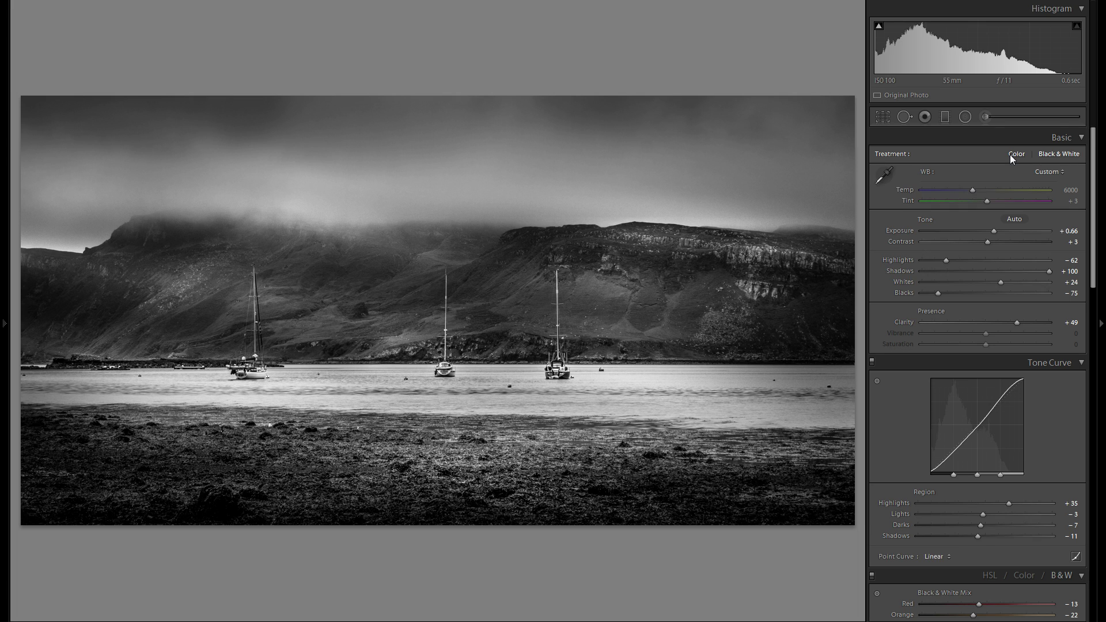
key(Right)
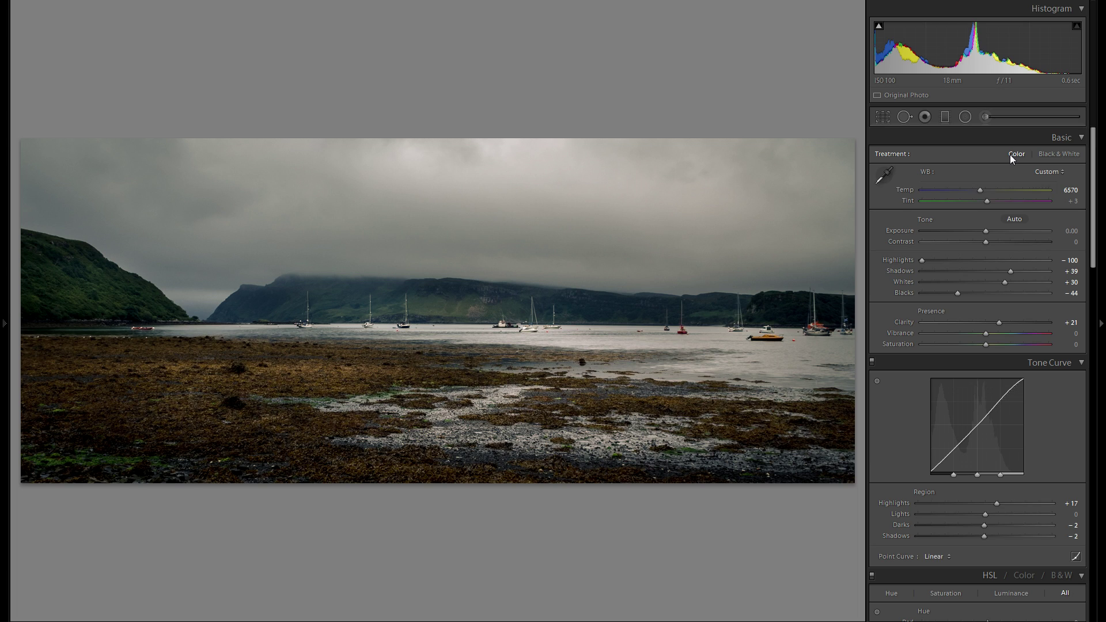
key(Right)
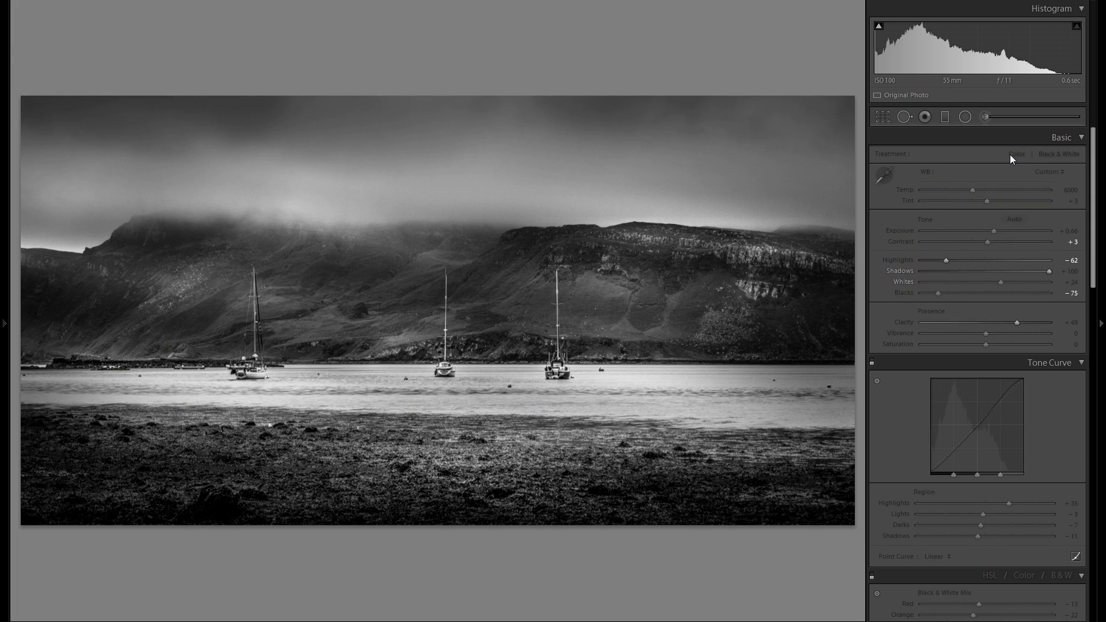
key(Left)
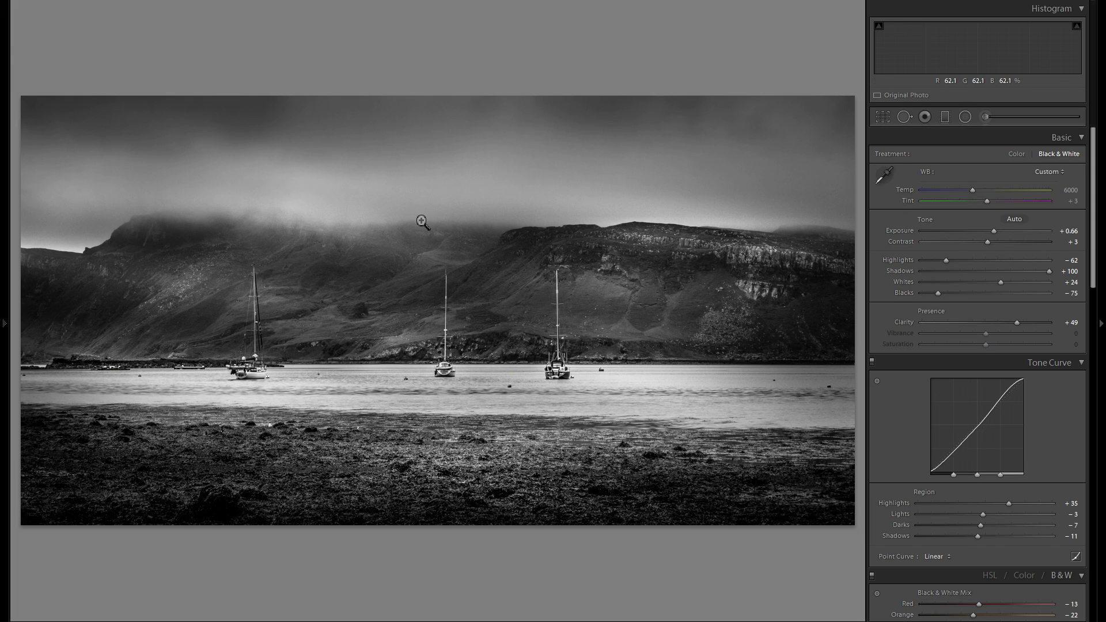
Compare the imported original with the edited photo using the edit history, and restore the latest edited state
click(2, 237)
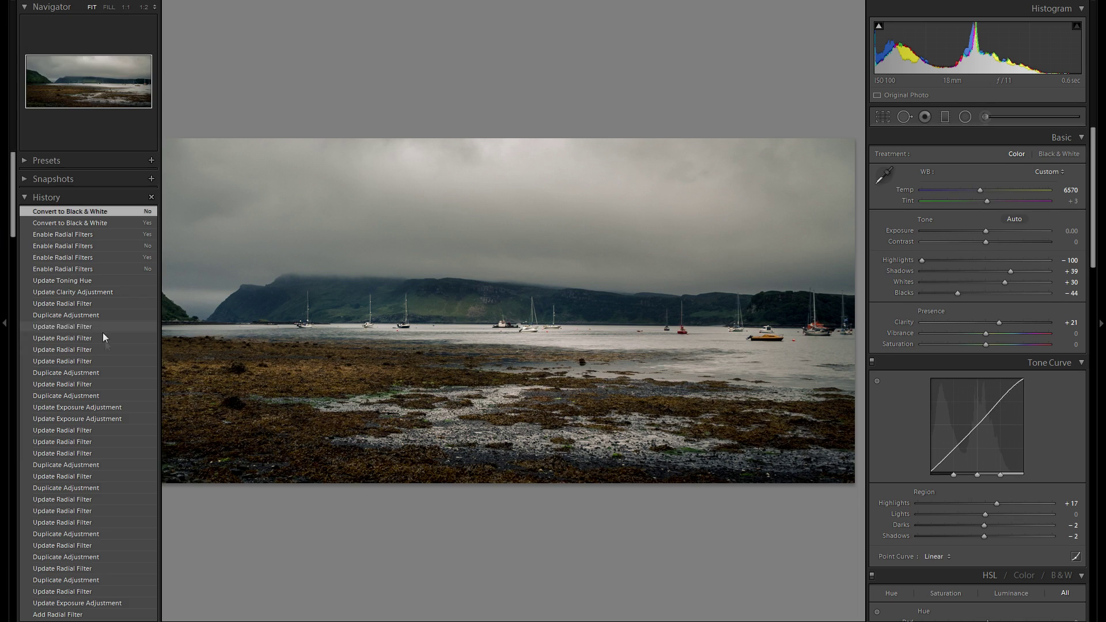
scroll(113, 356, down, 5)
scroll(85, 585, down, 2)
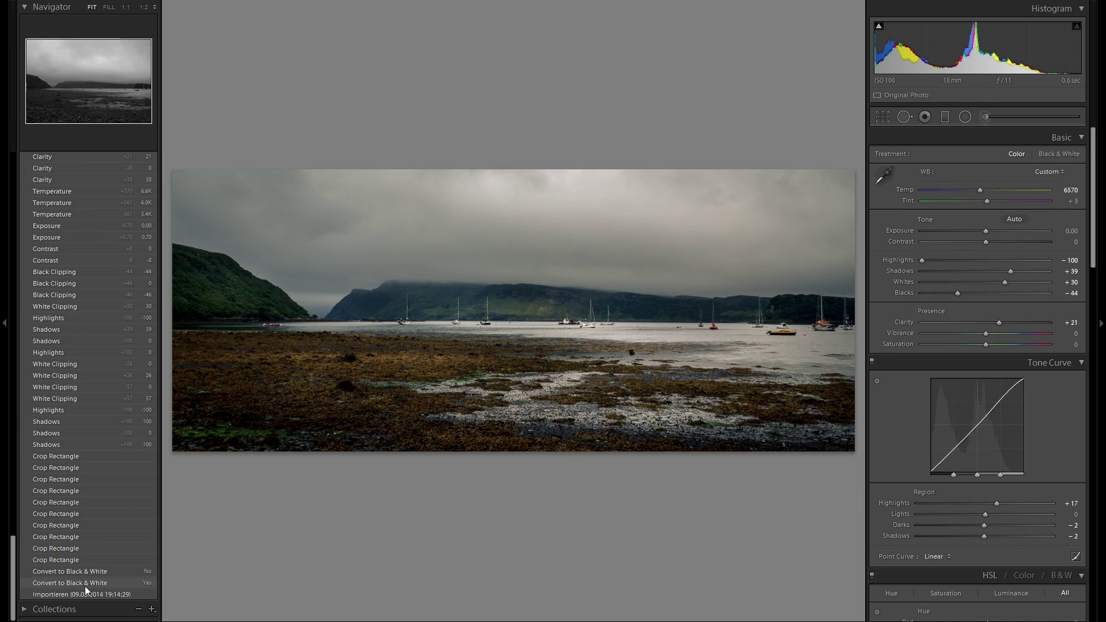
click(85, 592)
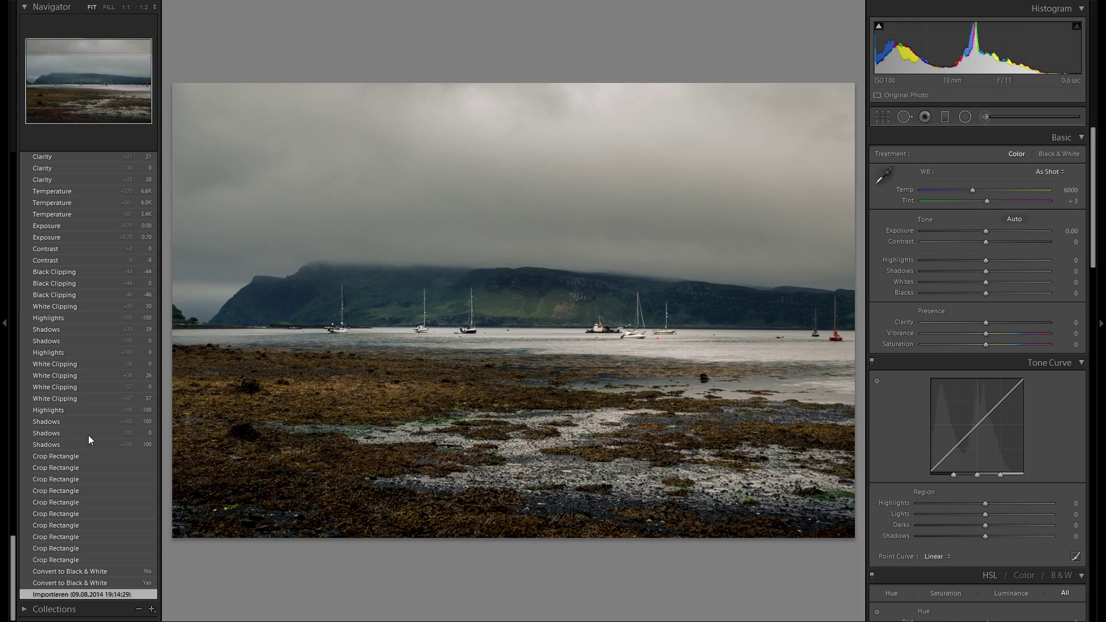
scroll(88, 434, up, 15)
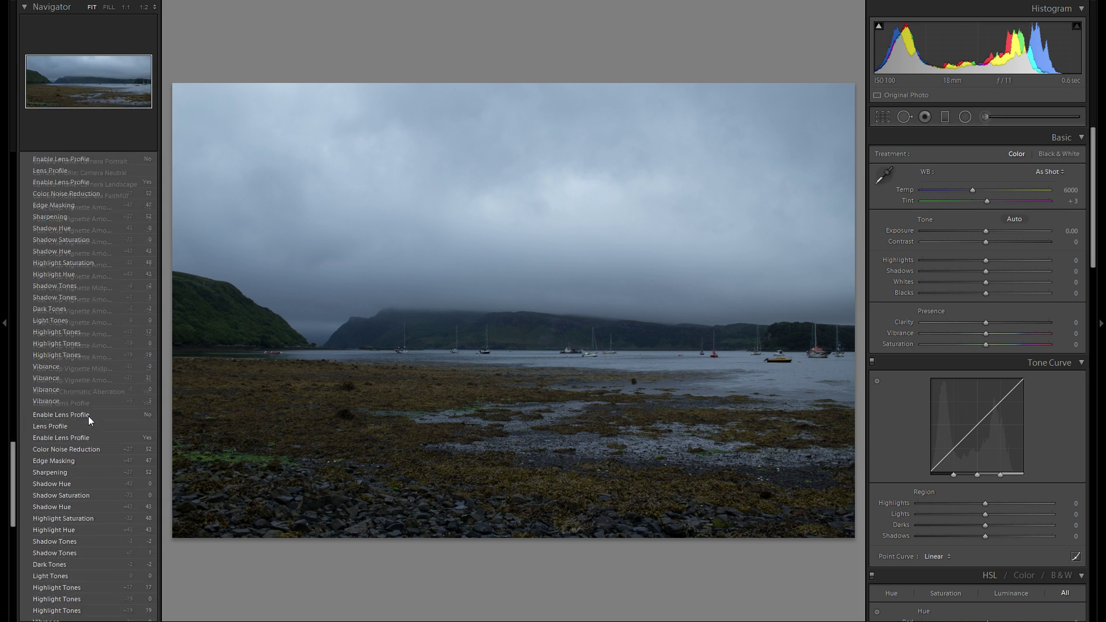
click(82, 208)
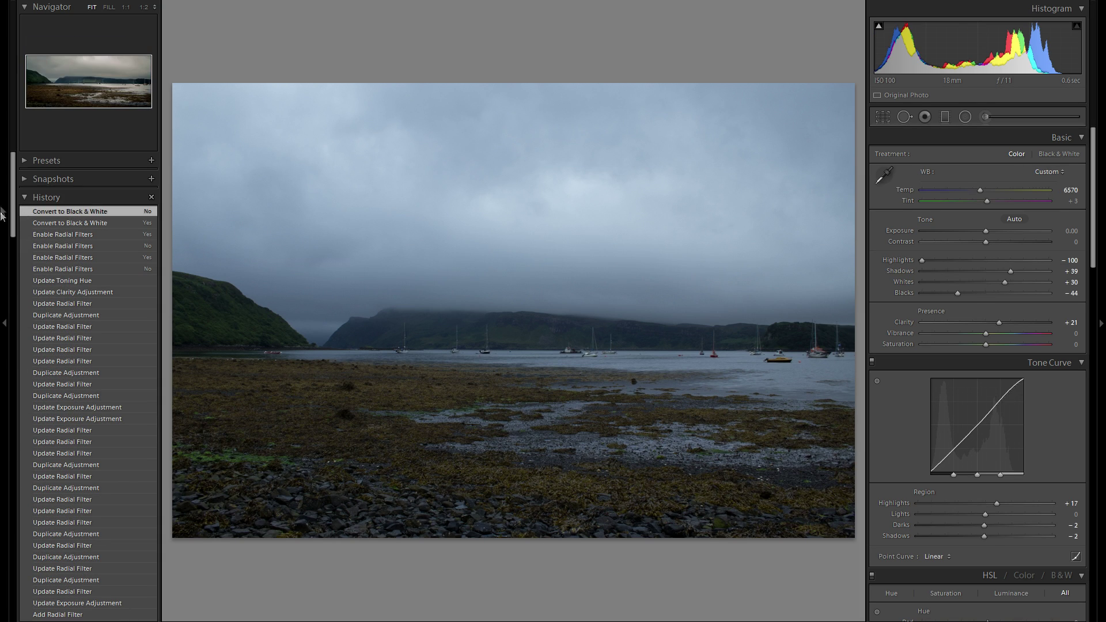
click(3, 196)
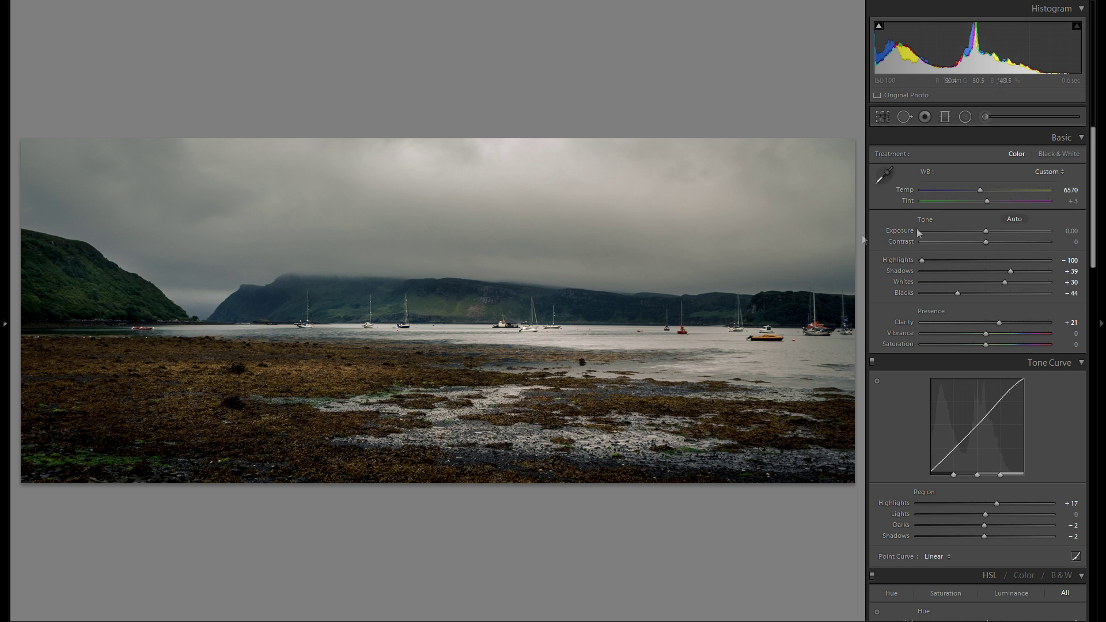
Set the photo's white balance Tint to +6
drag(988, 205, 988, 204)
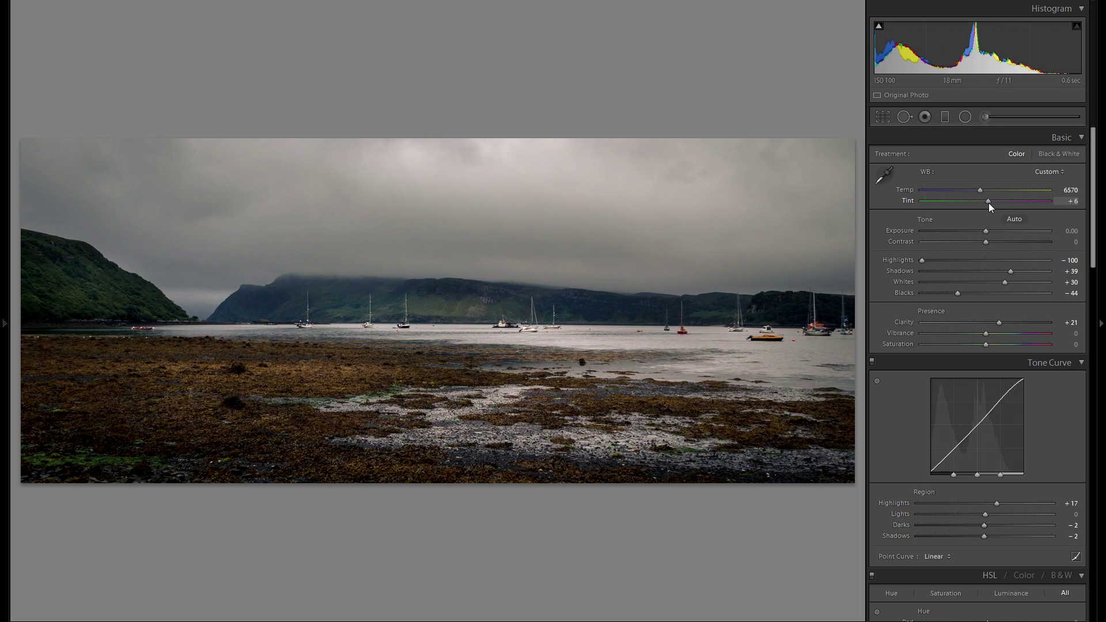